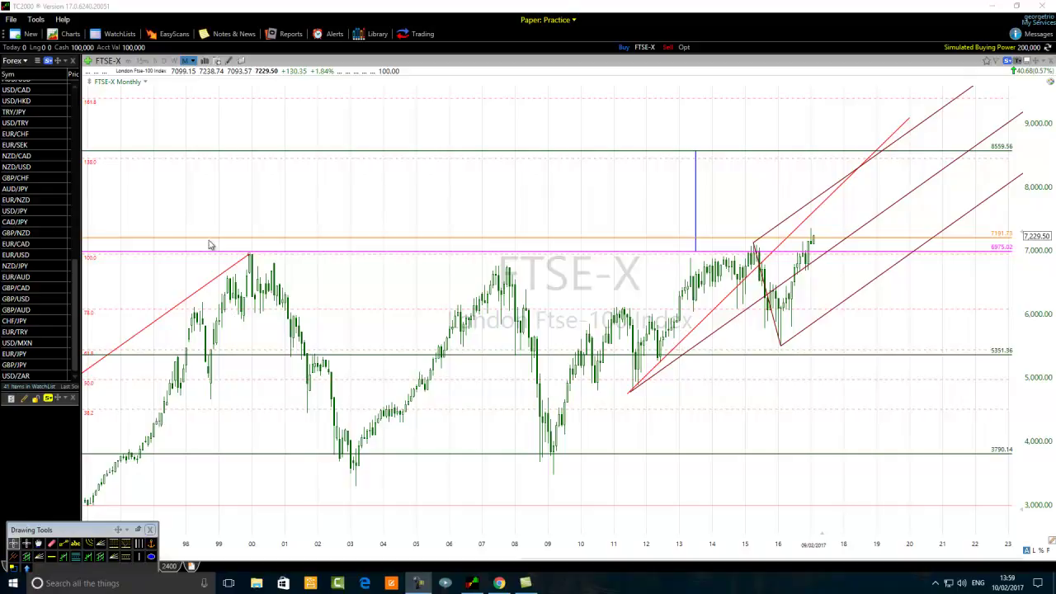
Compare the blue vertical line with the range between 5351.36 and 6975.02, and stand it on the 6975.02 level at early 2016
scroll(281, 298, "down", 1)
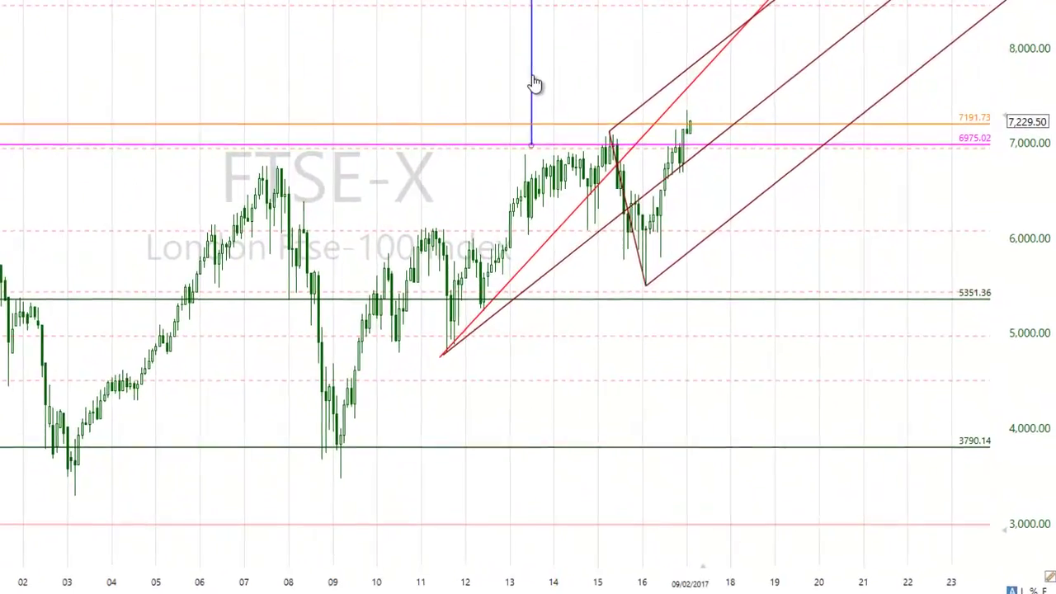
left_click_drag(704, 213, 737, 254)
left_click_drag(577, 144, 597, 234)
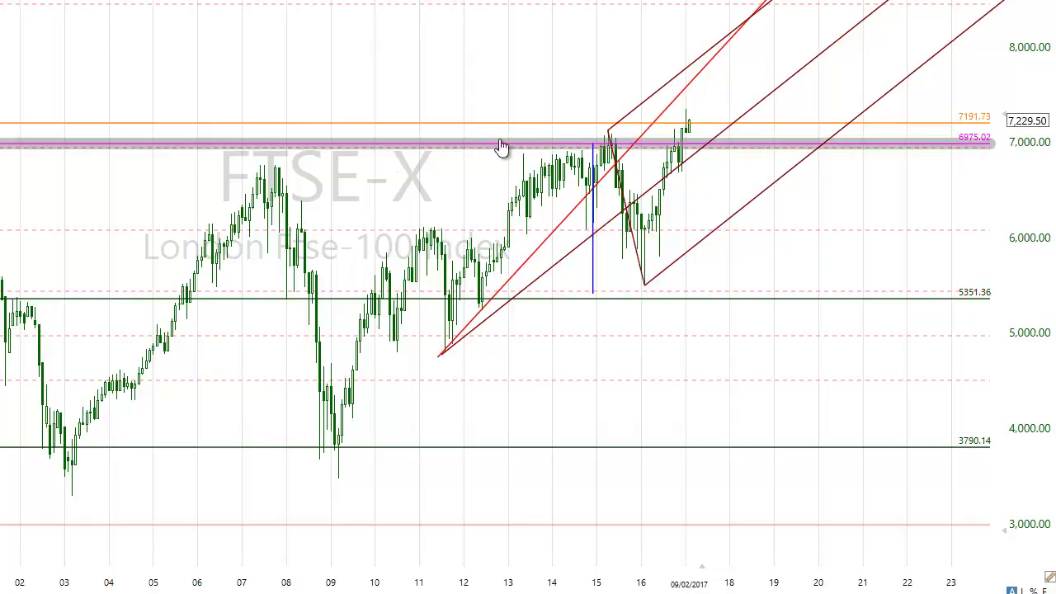
mouse_move(592, 219)
left_mouse_down()
mouse_move(603, 377)
mouse_move(582, 259)
mouse_move(603, 221)
left_mouse_up()
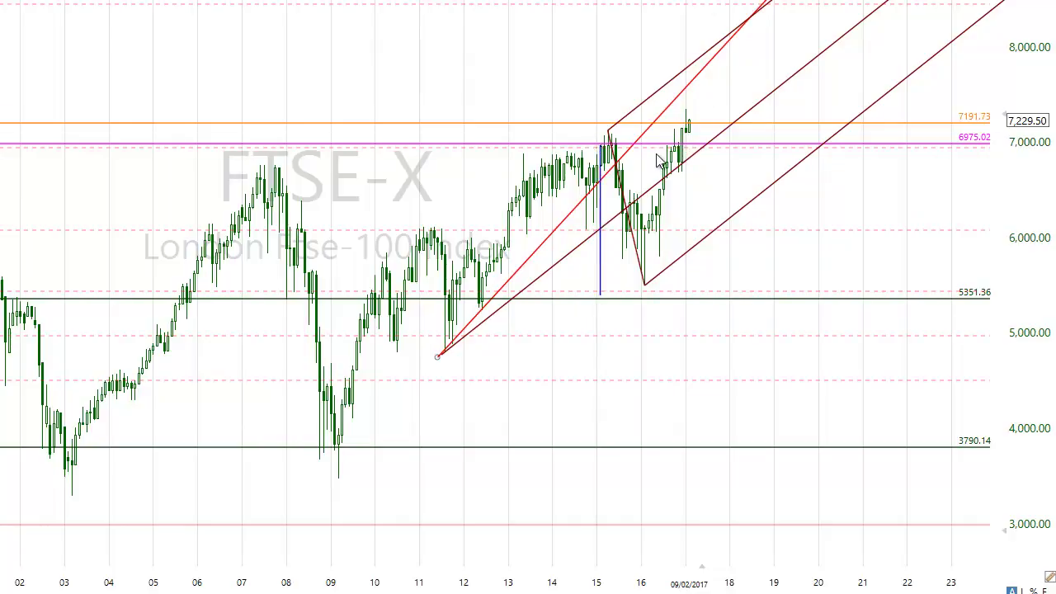
left_click_drag(601, 213, 645, 60)
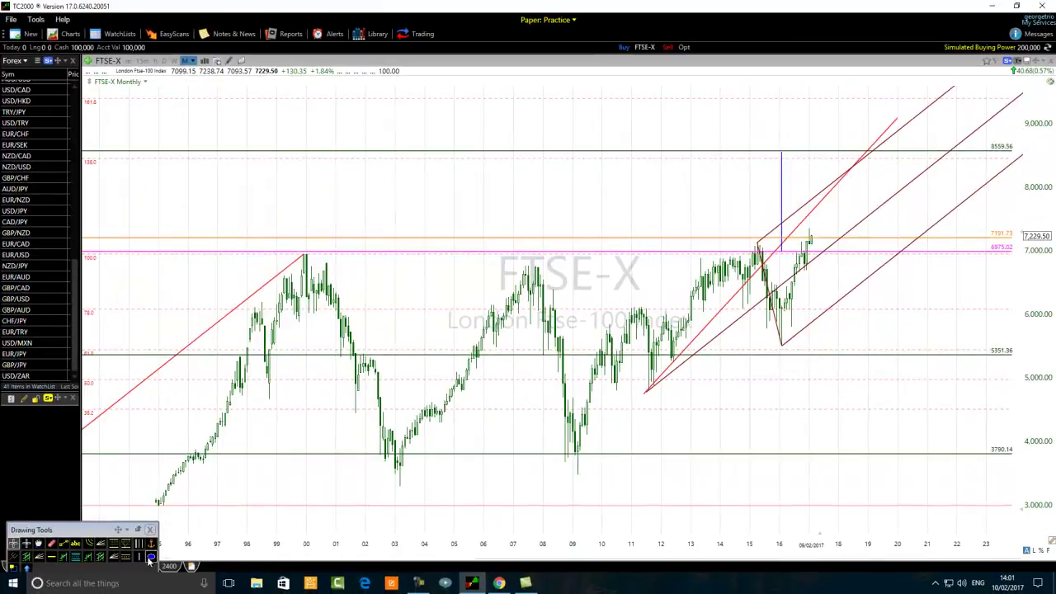
Mark the 1995 low and the 2000 peak on the monthly chart with green ellipses
left_click(149, 558)
left_click(175, 509)
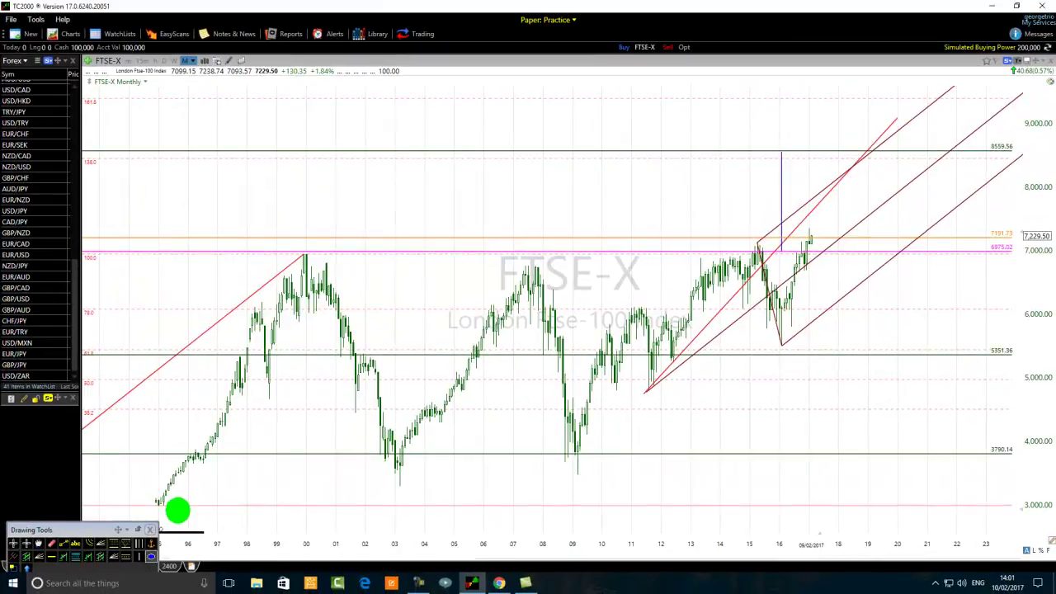
left_click(151, 558)
left_click_drag(317, 194, 307, 252)
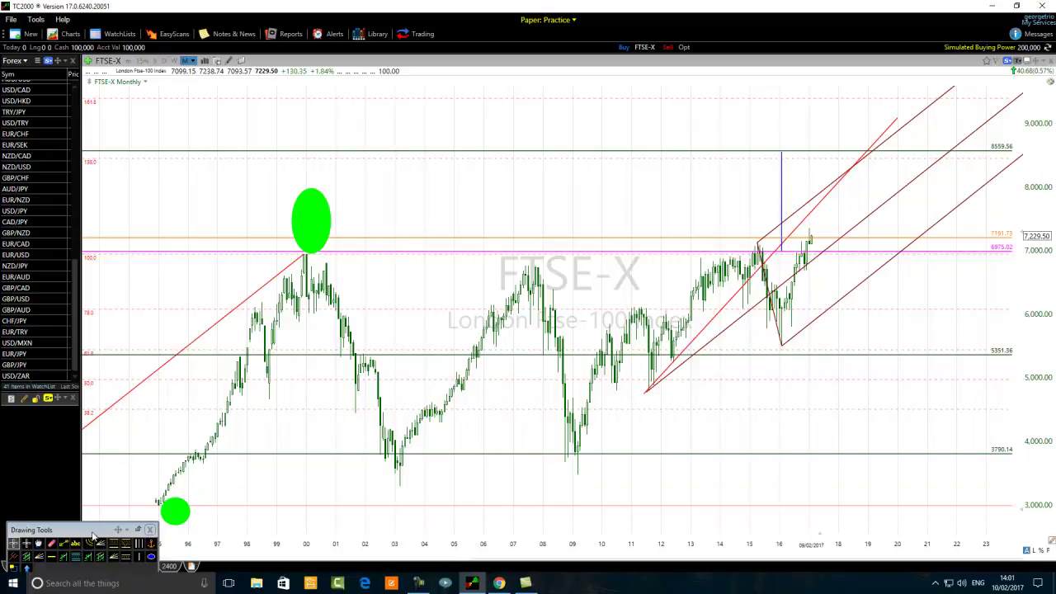
Reposition the Drawing Tools palette beneath the 2000–2005 candles and shift the blue vertical line to late 2016
left_click_drag(96, 535, 38, 540)
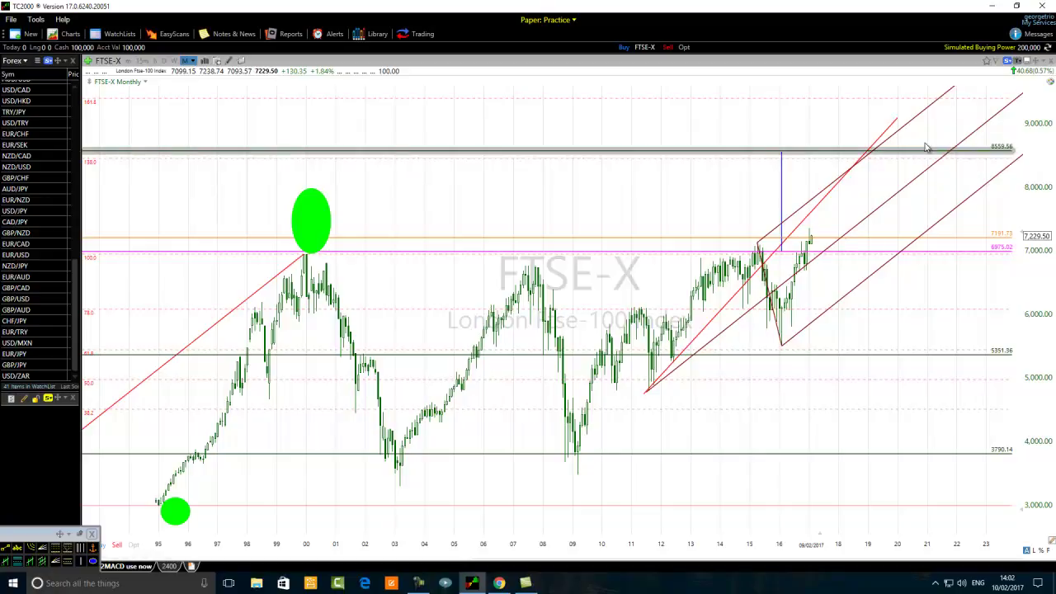
mouse_move(970, 159)
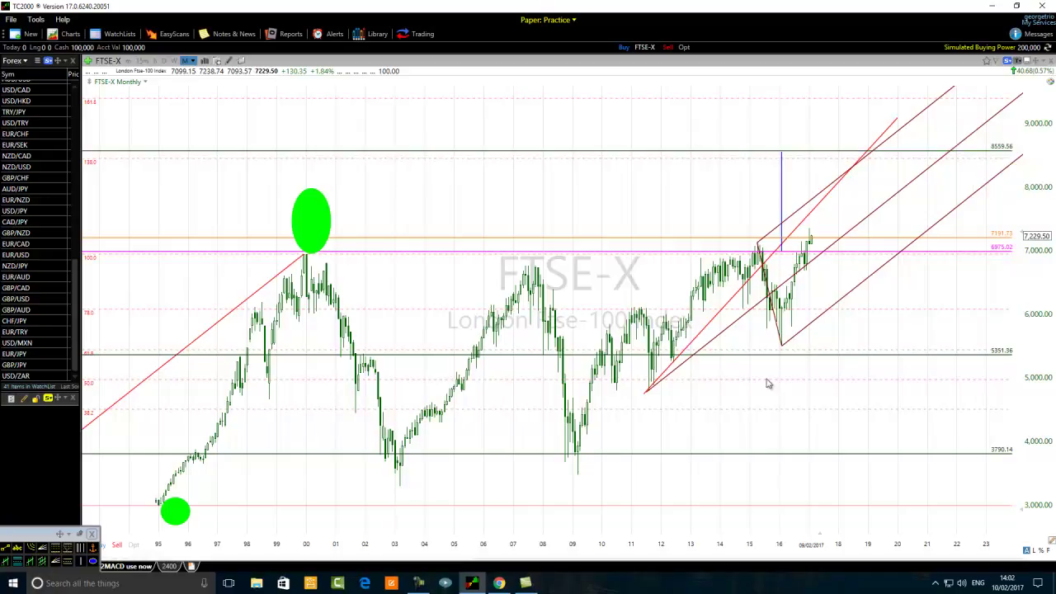
left_click_drag(39, 538, 369, 520)
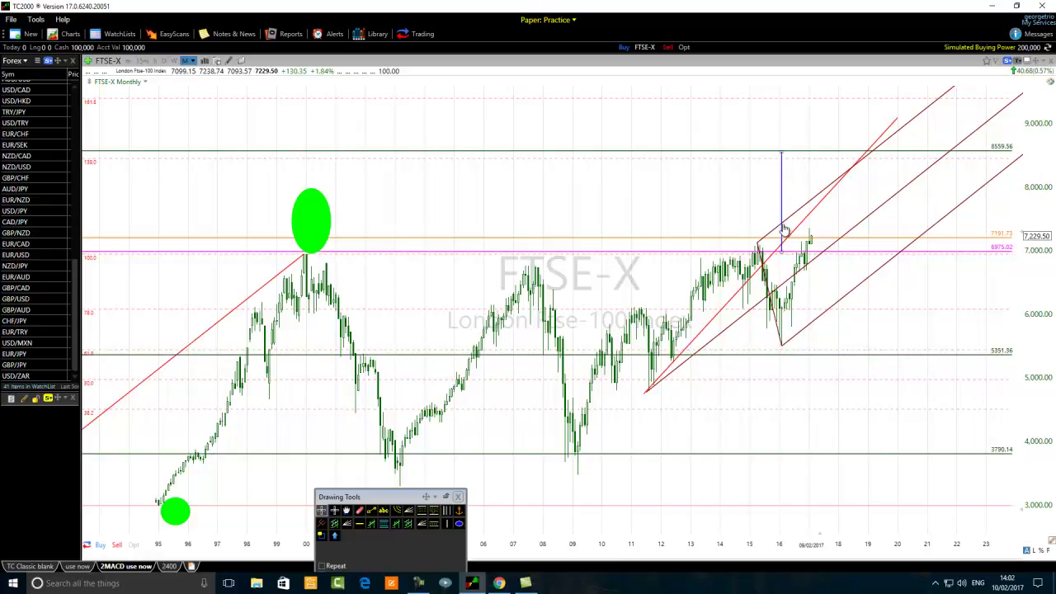
mouse_move(781, 216)
left_mouse_down()
mouse_move(733, 246)
mouse_move(745, 307)
mouse_move(783, 213)
mouse_move(809, 204)
left_mouse_up()
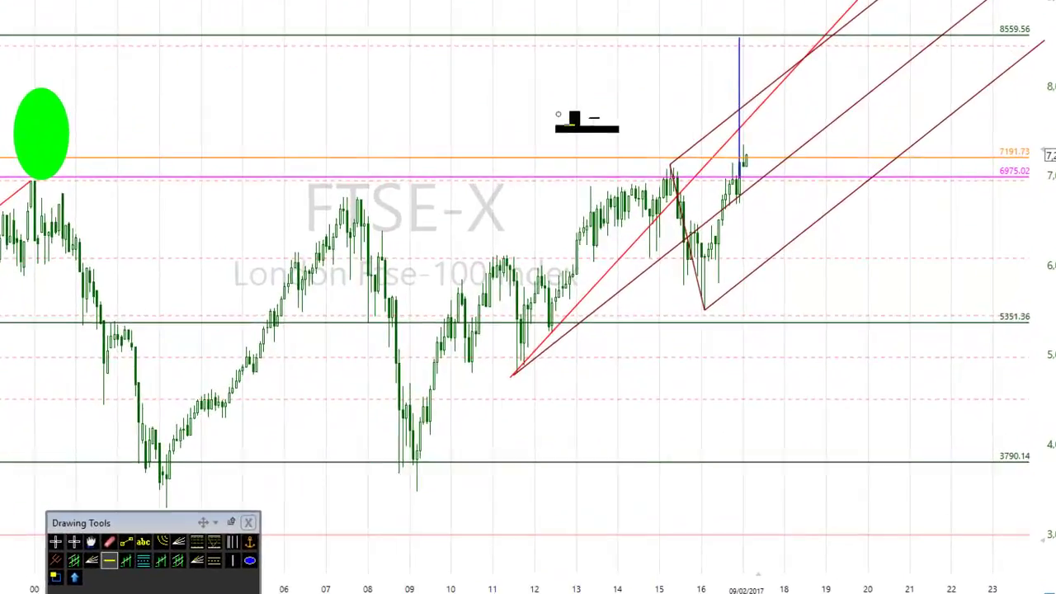
Draw a horizontal line across the chart at 7774.30, midway up the blue vertical line
left_click_drag(582, 112, 603, 100)
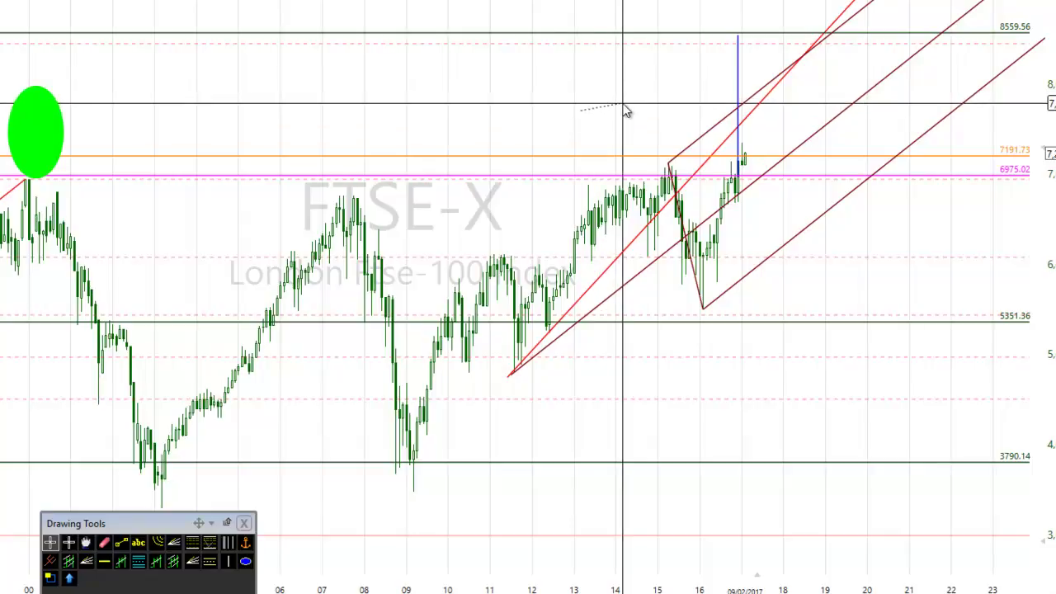
key("Escape")
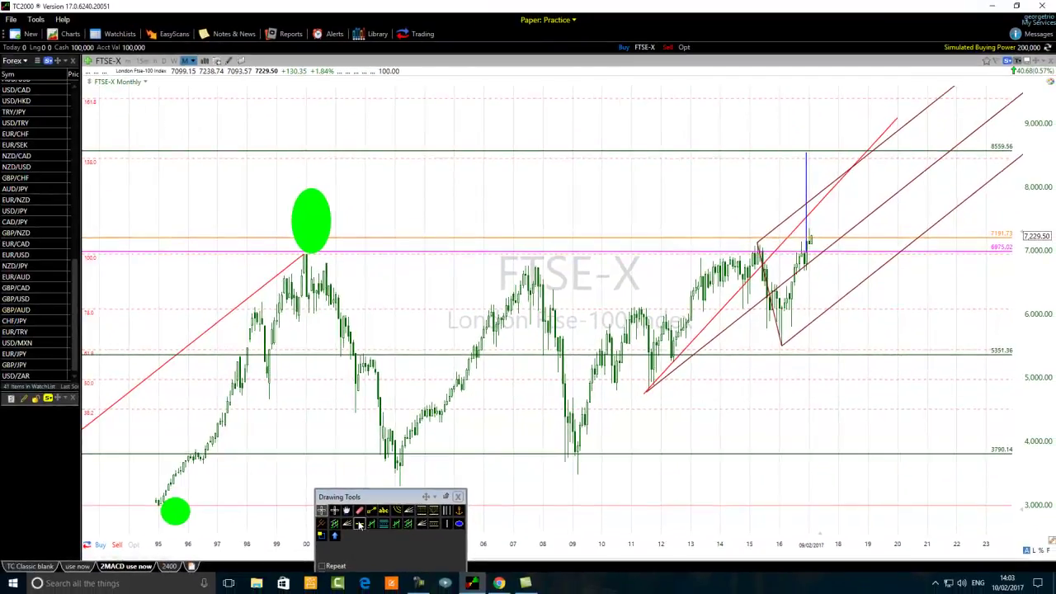
left_click(104, 561)
left_click(883, 203)
left_click_drag(883, 209, 937, 207)
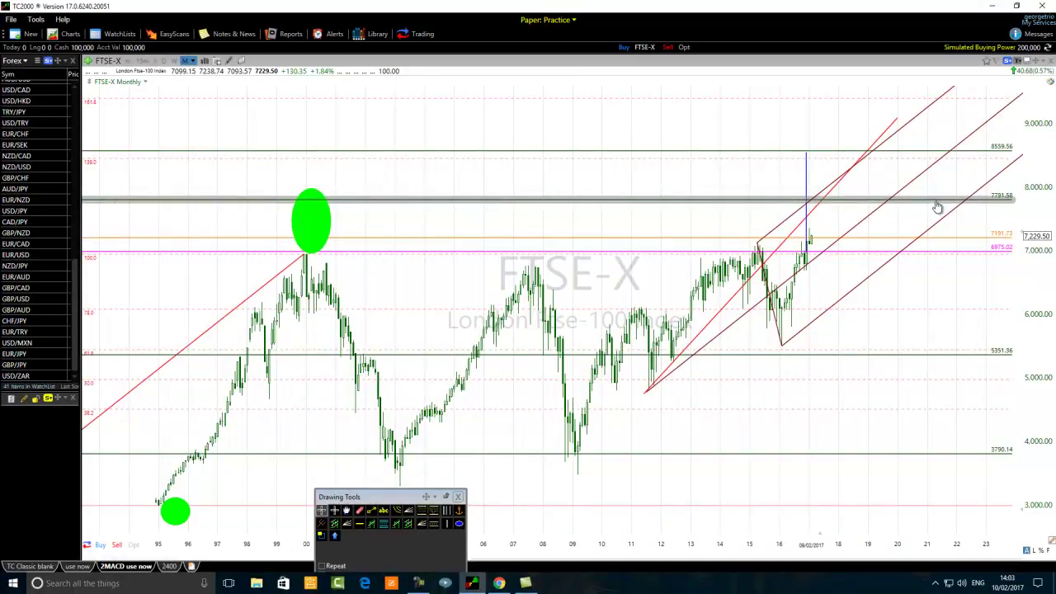
left_click_drag(938, 207, 939, 208)
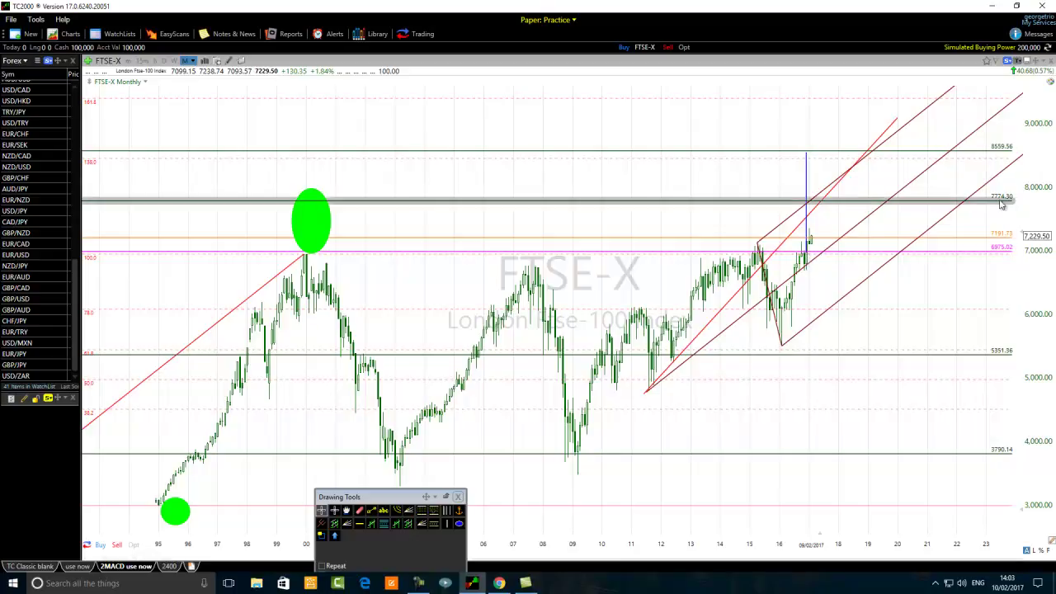
Switch the chart to the Yearly timeframe and examine the latest candles against the 6975.02 level
mouse_move(771, 261)
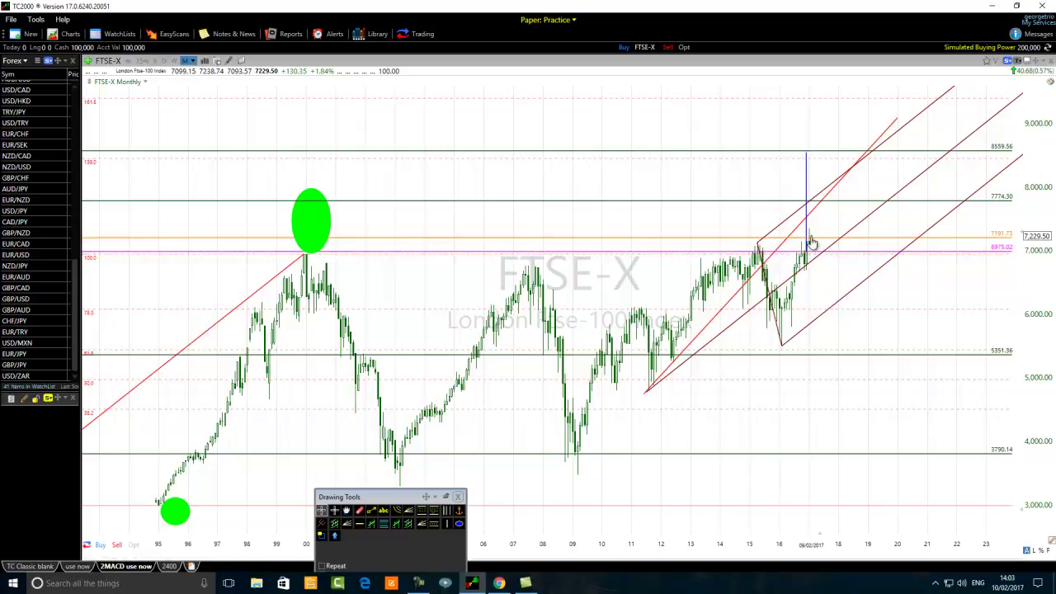
mouse_move(813, 239)
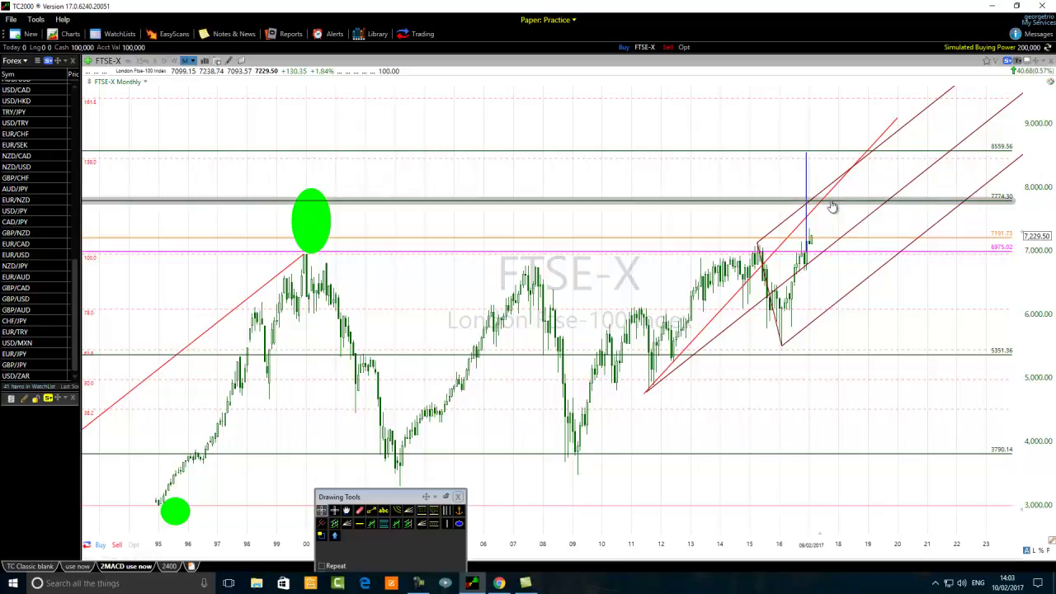
mouse_move(830, 207)
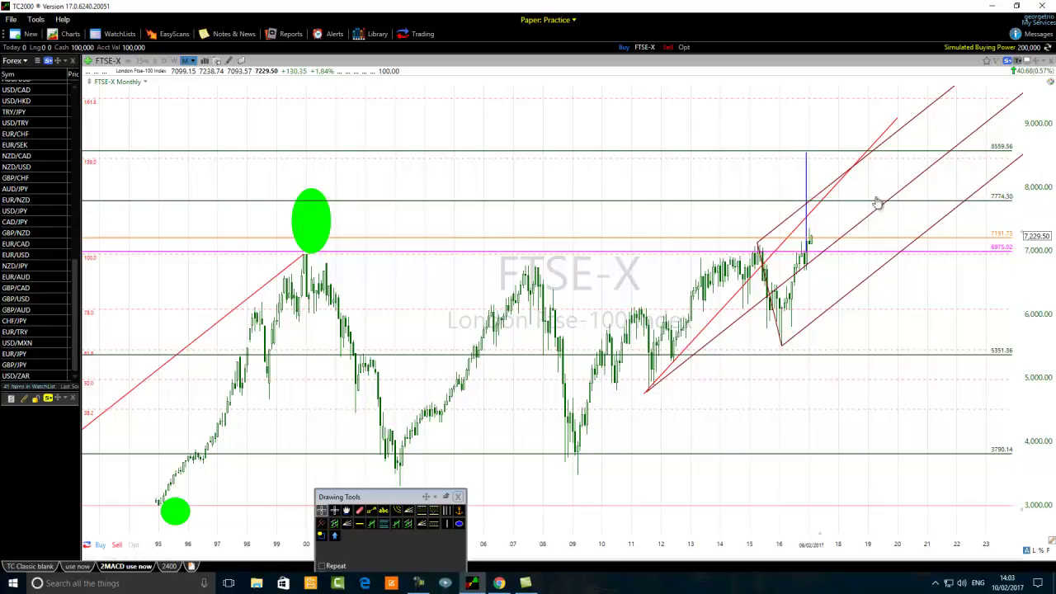
mouse_move(883, 210)
left_click(195, 66)
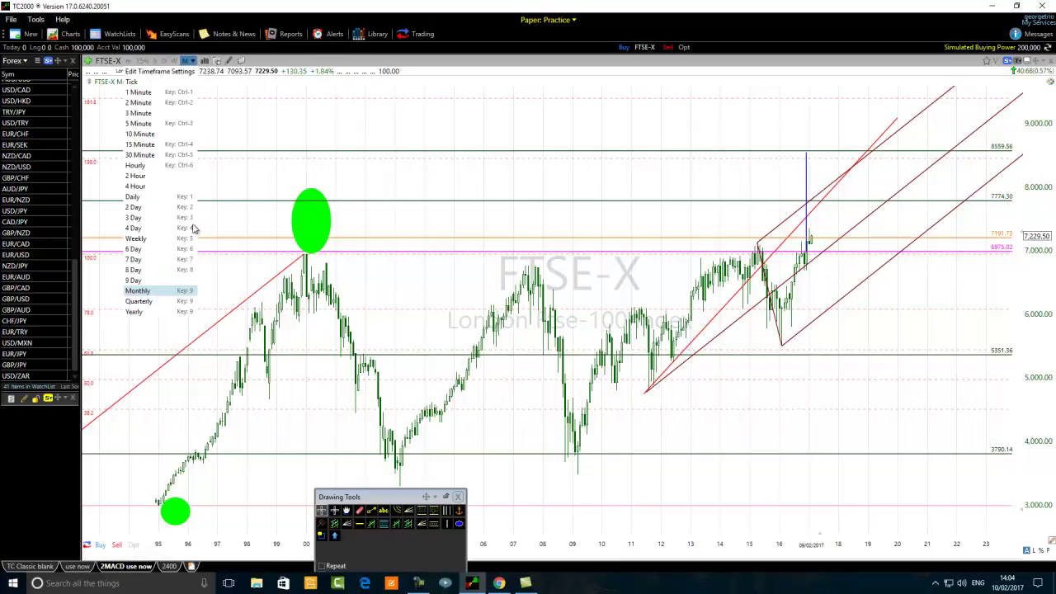
left_click(134, 312)
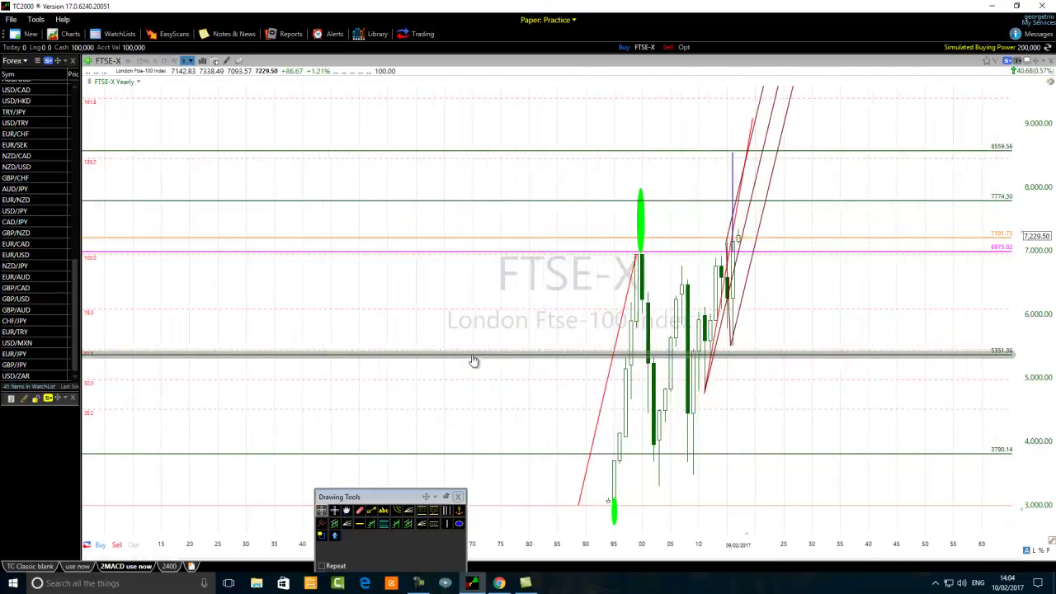
scroll(462, 365, "up", 3)
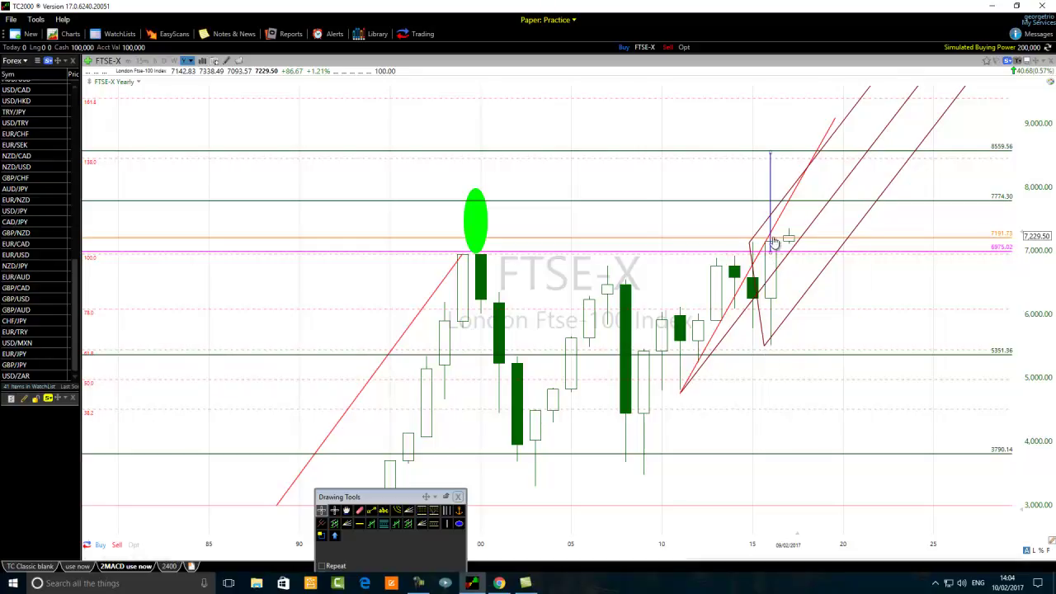
mouse_move(774, 242)
Switch the chart to the Weekly timeframe, focused on price action from 2015 to early 2017
left_click(196, 63)
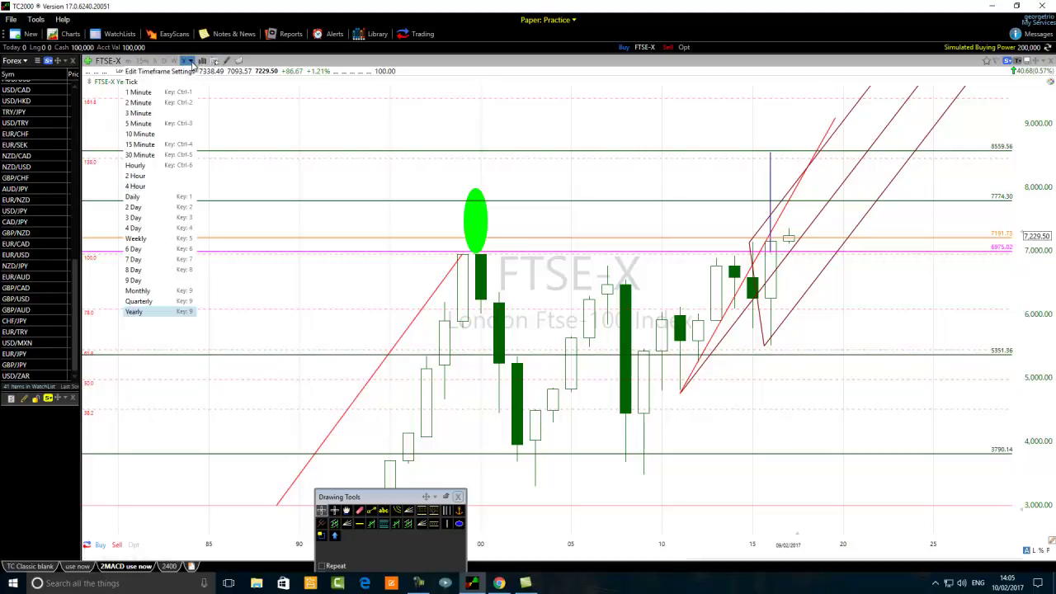
left_click(140, 237)
scroll(408, 329, "down", 10)
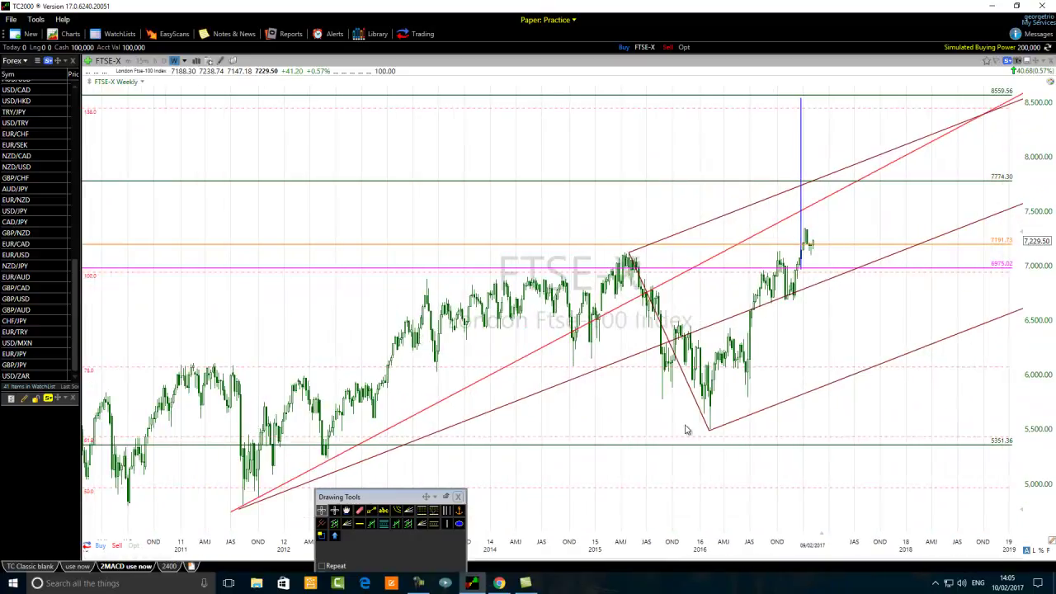
scroll(734, 437, "up", 3)
scroll(845, 453, "up", 2)
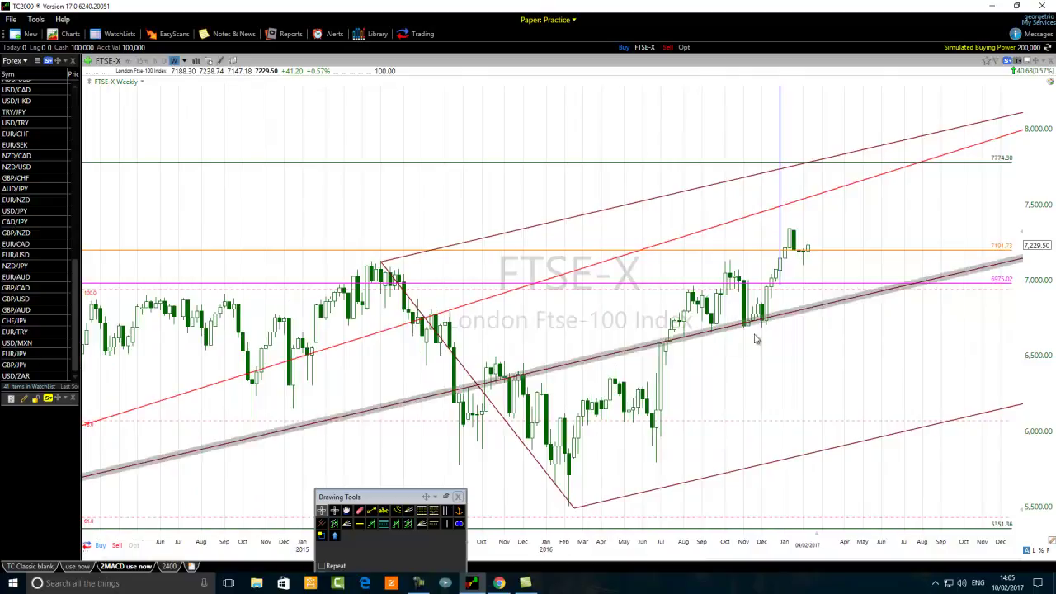
Mark the September 2016 low, the early December 2016 low and the October 2016 peak with green ellipses
left_click(458, 523)
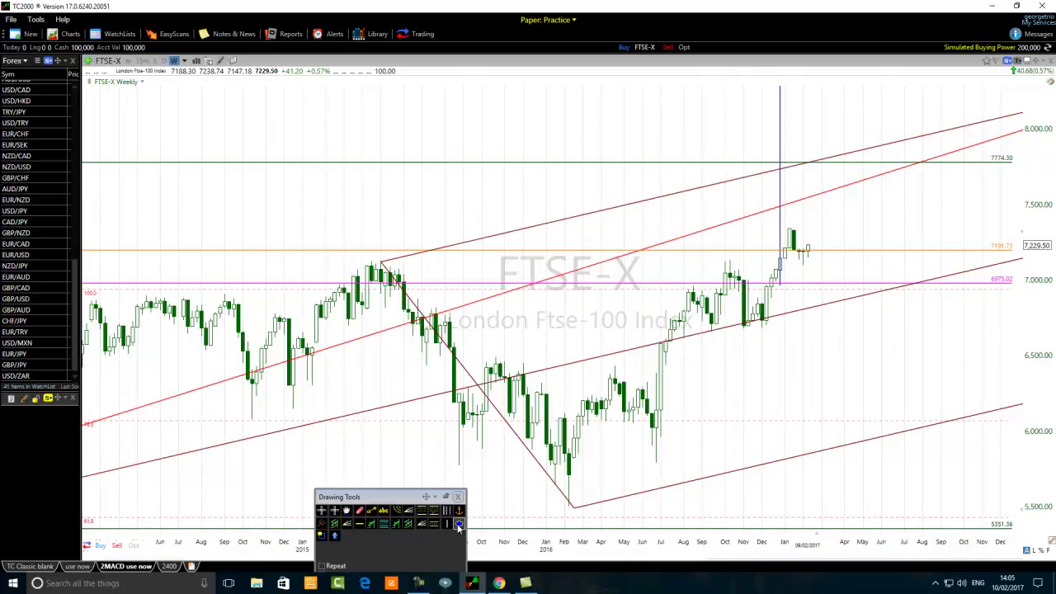
left_click_drag(608, 266, 608, 267)
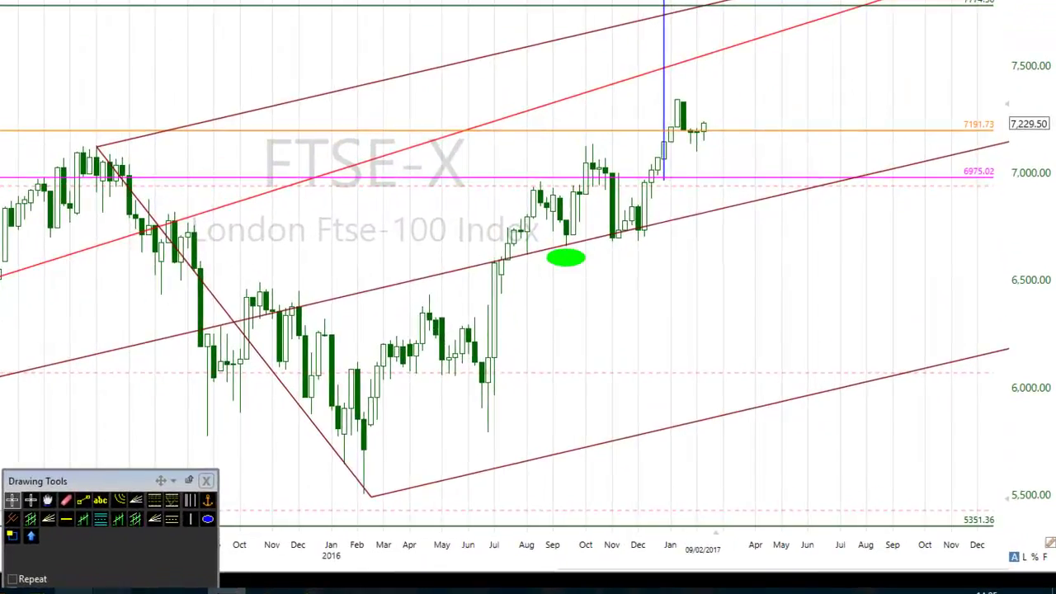
left_click(208, 520)
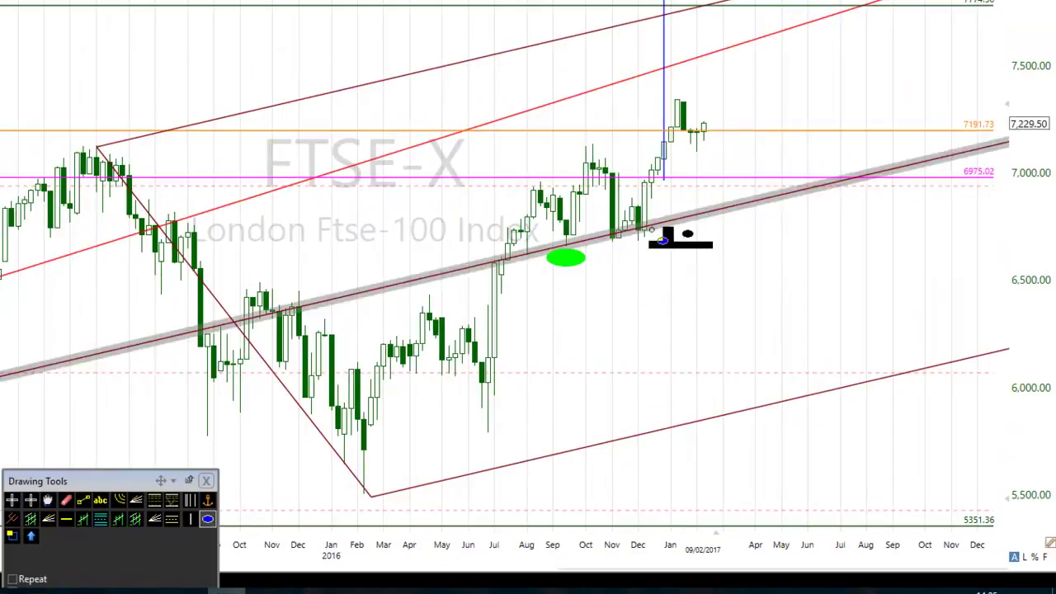
mouse_move(663, 238)
left_mouse_down()
mouse_move(625, 254)
mouse_move(623, 291)
left_mouse_up()
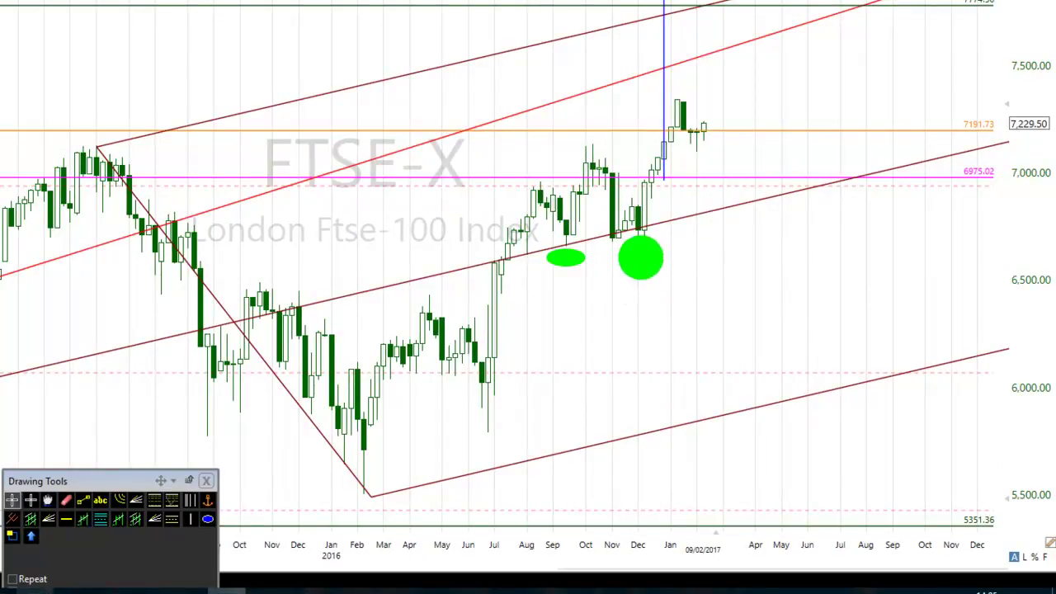
left_click(208, 520)
mouse_move(610, 195)
left_mouse_down()
mouse_move(652, 145)
mouse_move(566, 152)
mouse_move(562, 165)
left_mouse_up()
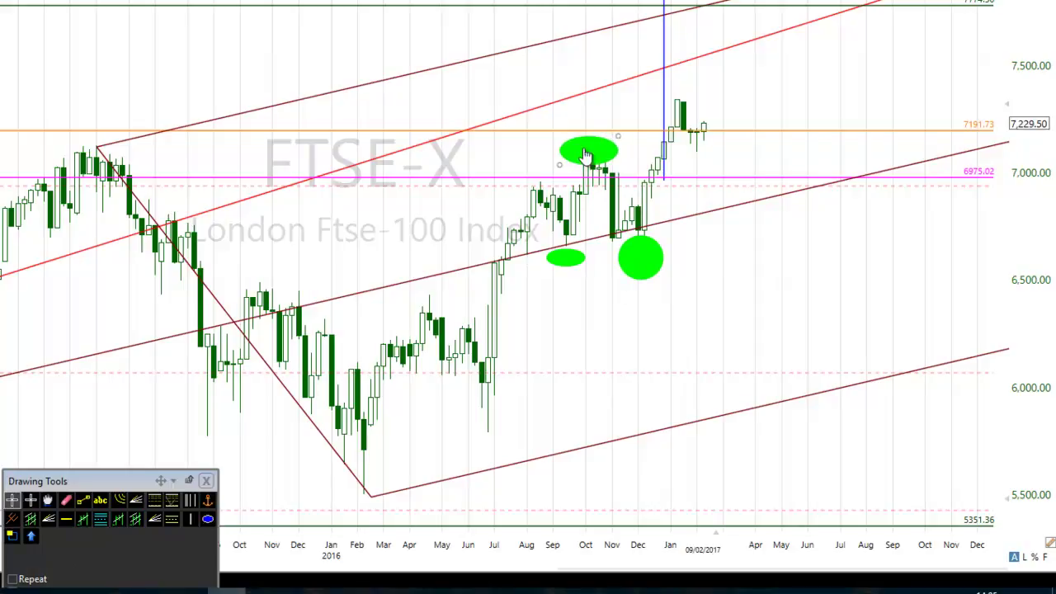
Draw a vertical line spanning the October 2016 peak down to the swing lows, and move it up to project above the peak
left_click(83, 500)
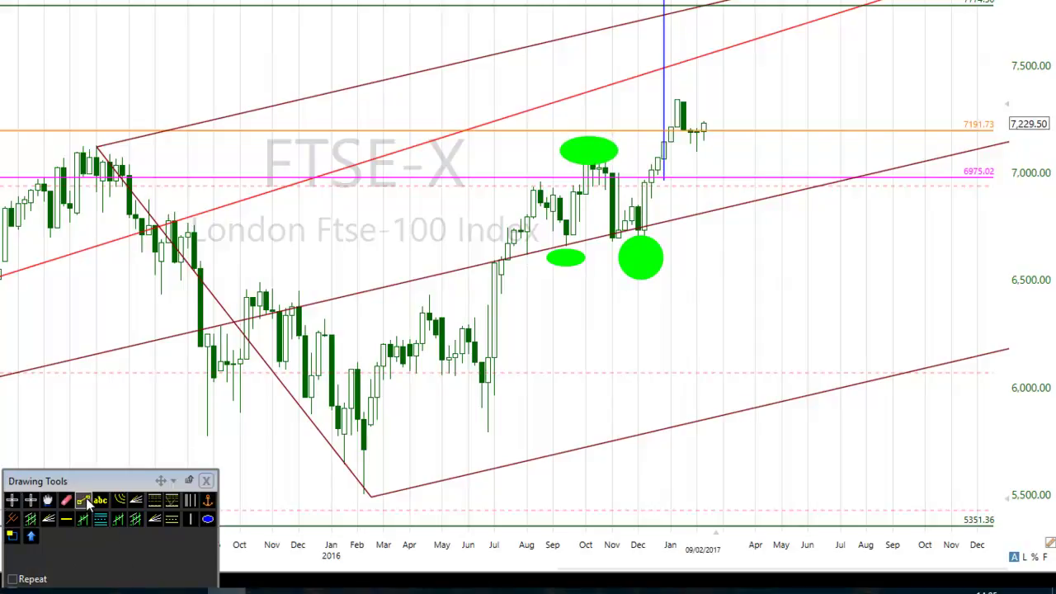
left_click_drag(591, 165, 592, 245)
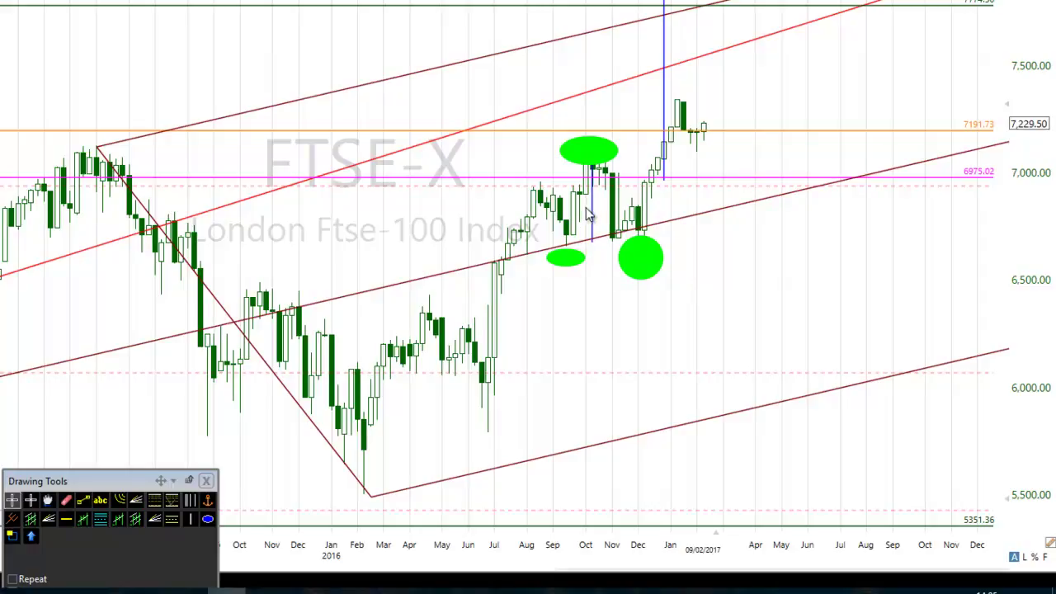
left_click_drag(592, 225, 621, 136)
Add a horizontal line at 7458.88 at the short projection's upper end, recheck the projection against the swing range, and return it above the peak
left_click(66, 518)
left_click(586, 73)
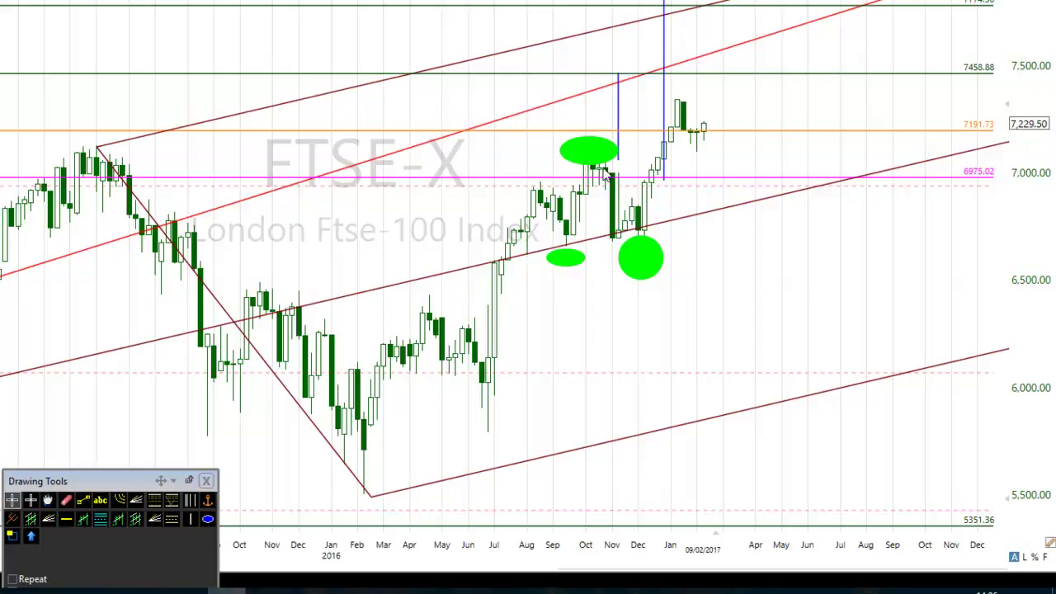
left_click_drag(613, 128, 591, 195)
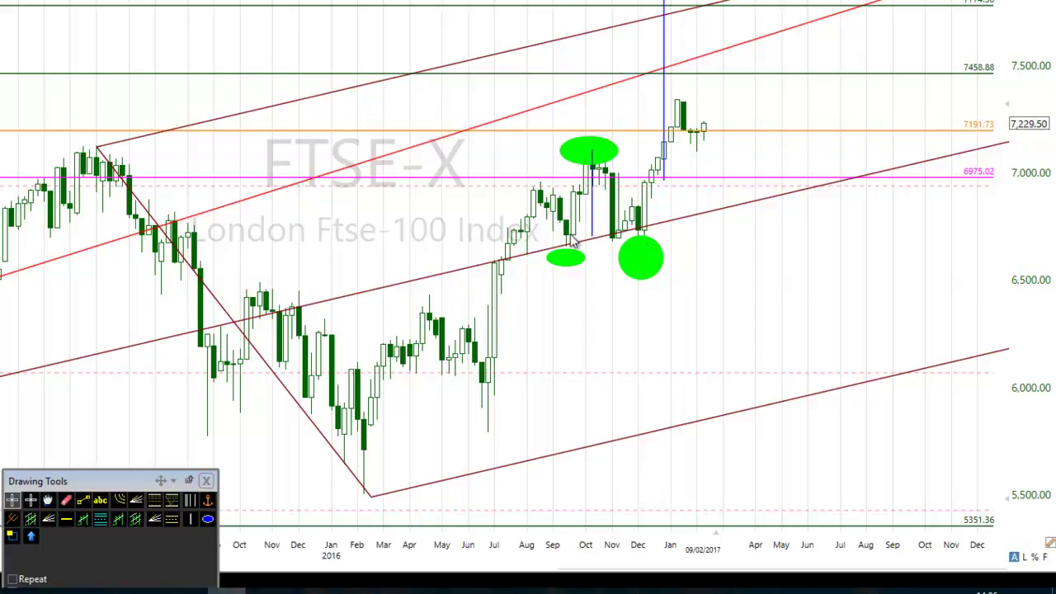
left_click_drag(593, 236, 630, 142)
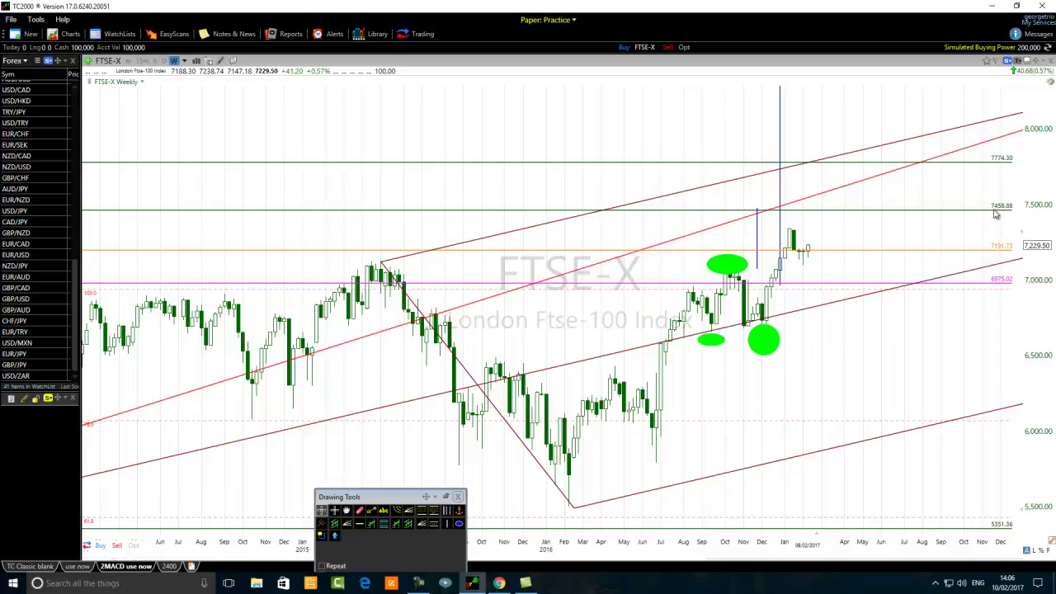
scroll(760, 291, "down", 3)
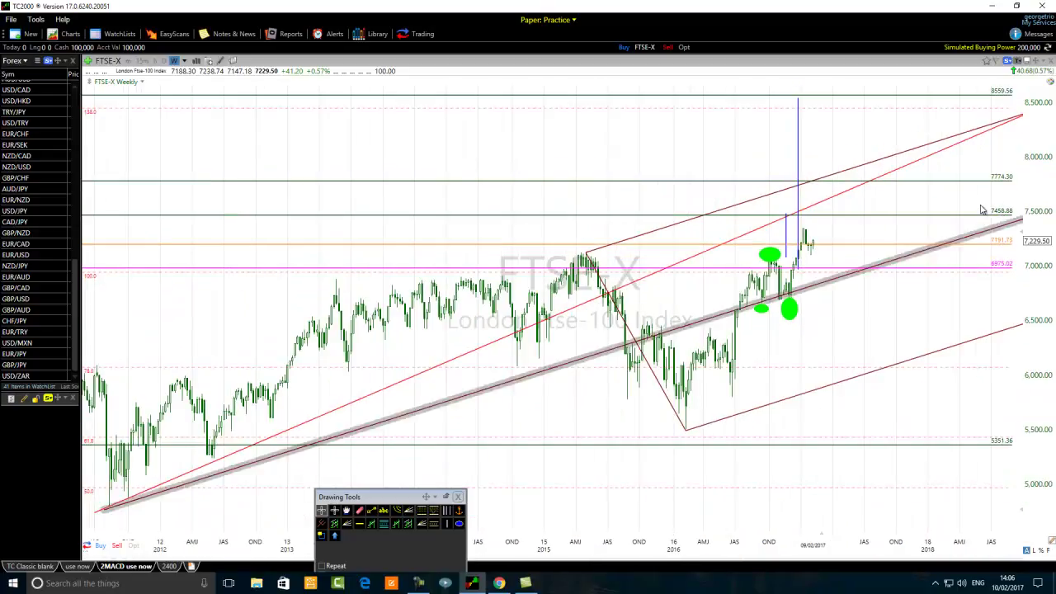
scroll(826, 299, "down", 1)
scroll(825, 299, "down", 1)
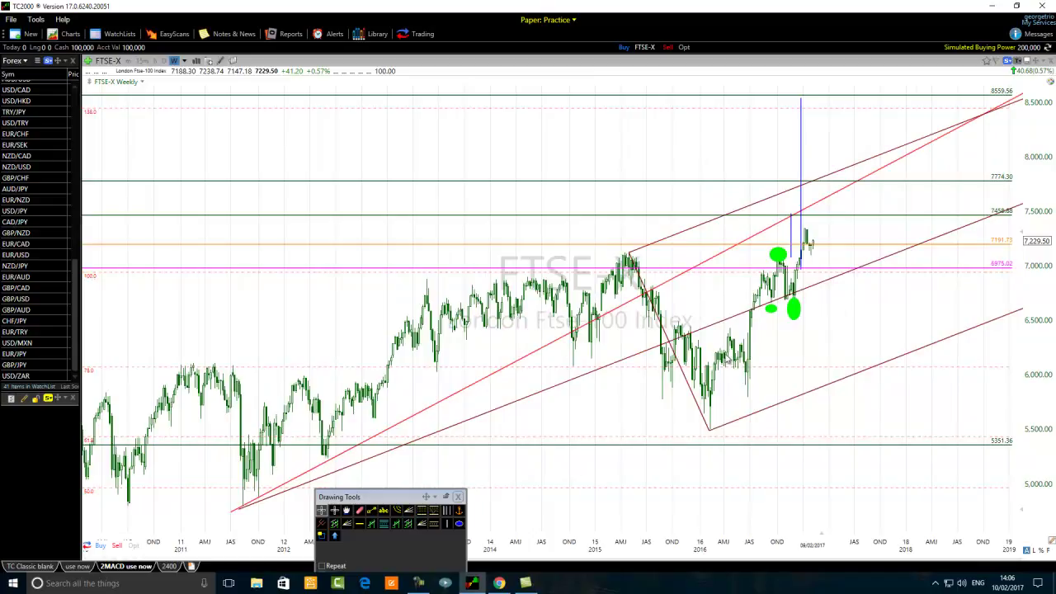
Examine the weekly price action from 2009 to early 2017 against the pitchfork, horizontal levels and vertical projections
scroll(656, 358, "down", 3)
mouse_move(405, 405)
scroll(406, 407, "up", 2)
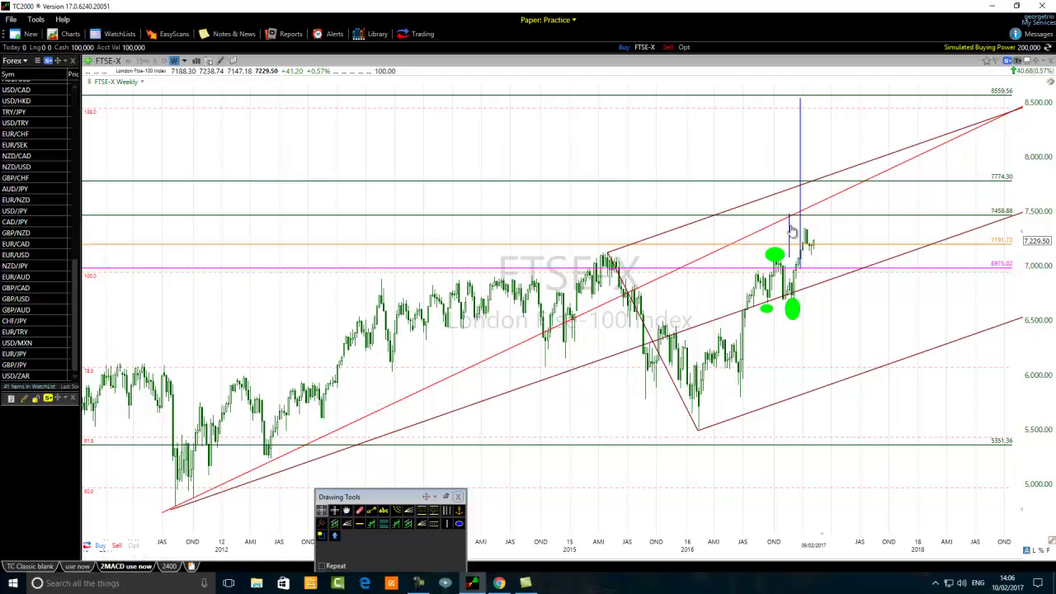
scroll(486, 421, "down", 2)
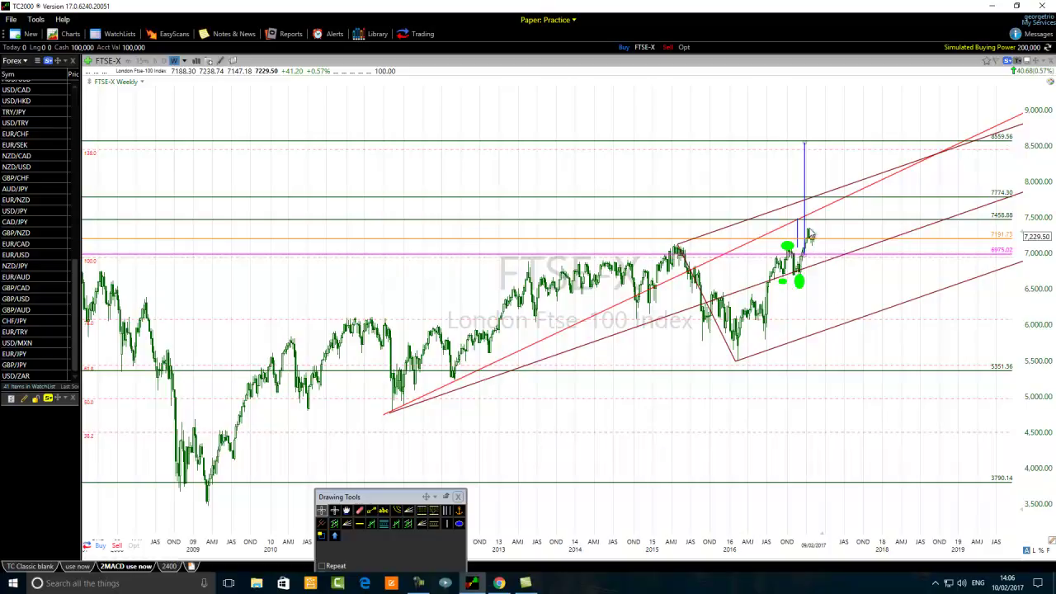
mouse_move(825, 262)
scroll(812, 289, "up", 5)
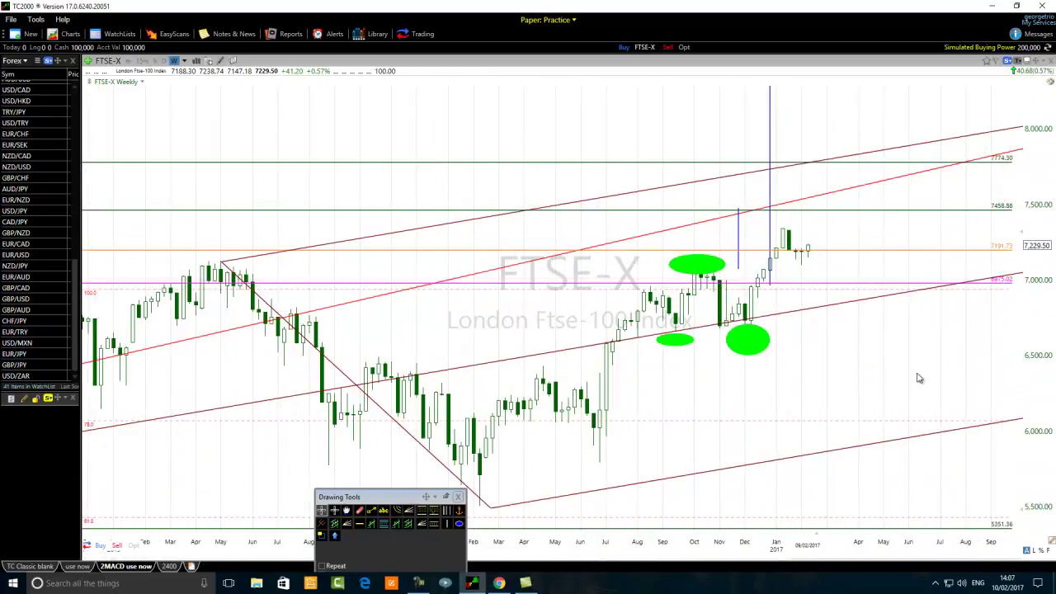
scroll(921, 379, "up", 3)
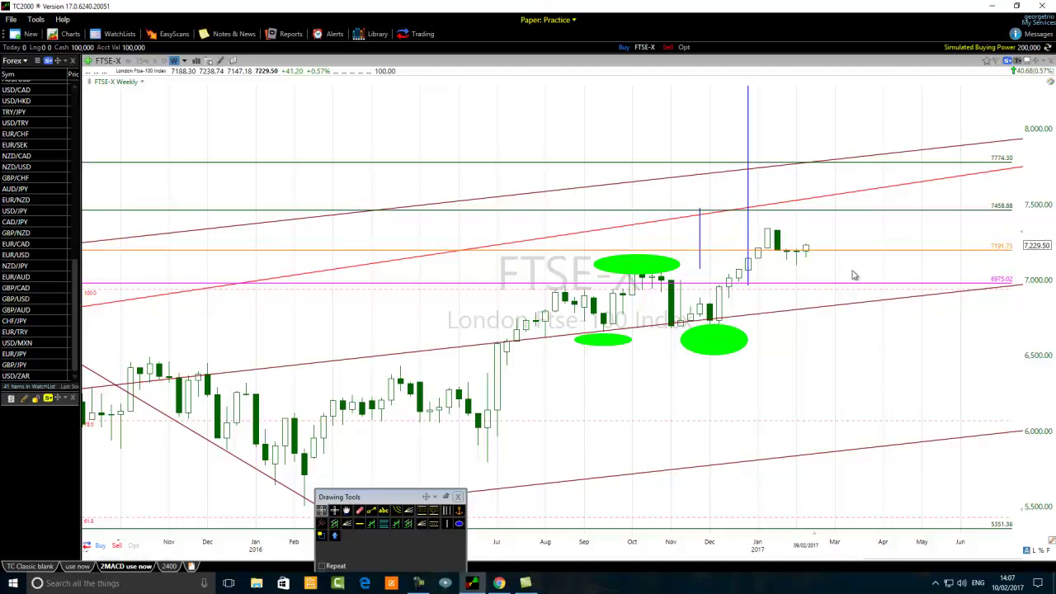
scroll(713, 265, "down", 5)
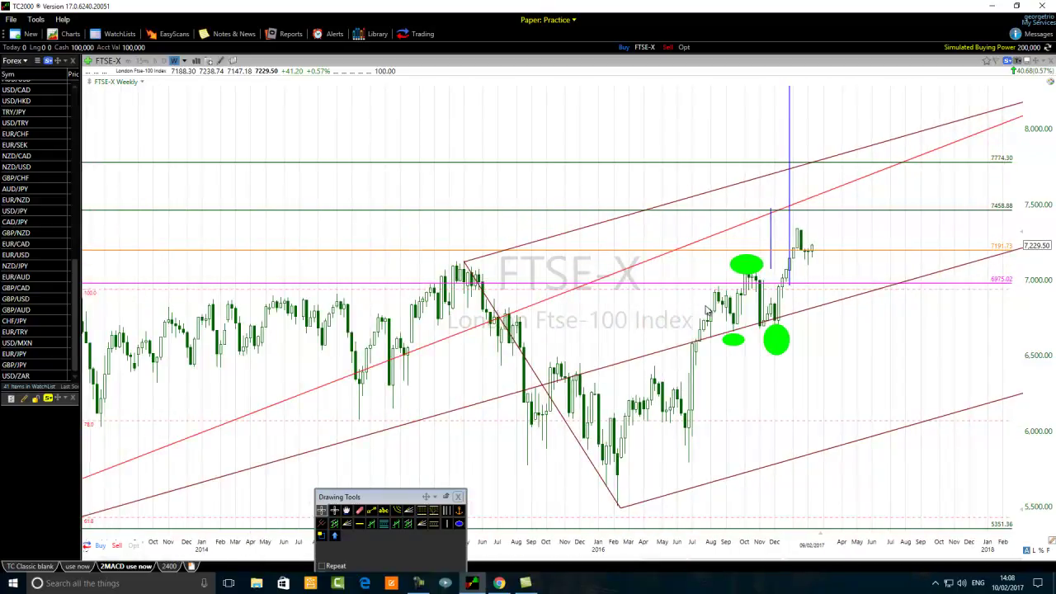
Recheck the short vertical projection against the swing range below the October 2016 peak, and return it above the peak up to 7458.88
scroll(707, 311, "down", 1)
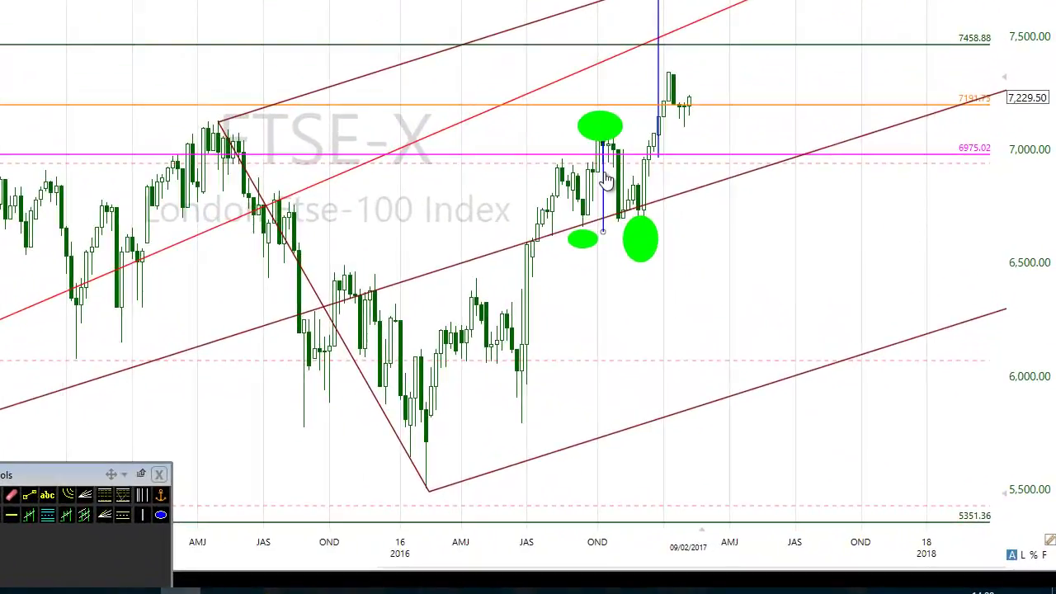
left_click_drag(684, 99, 615, 87)
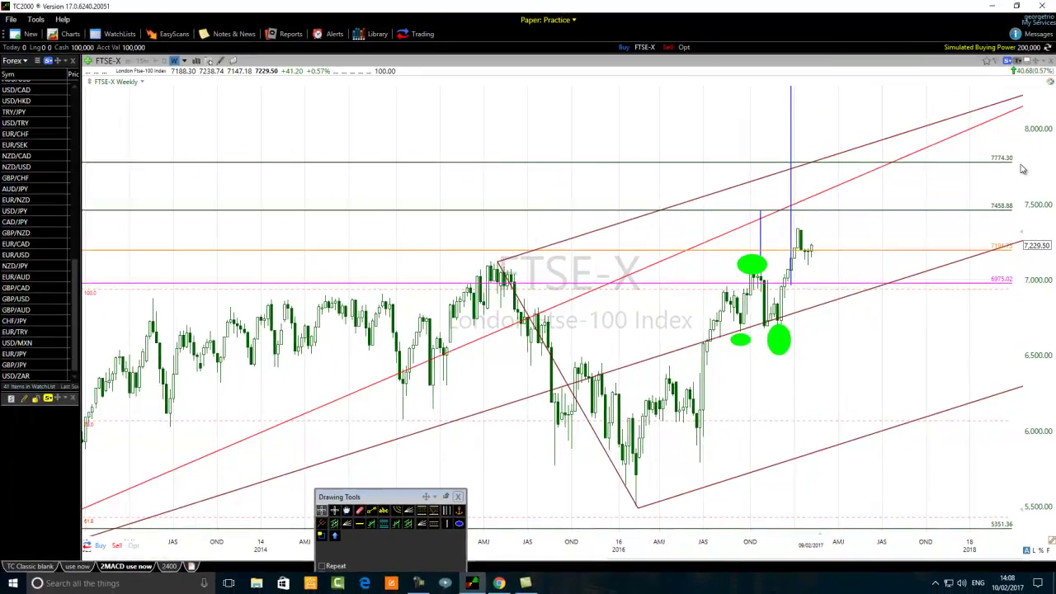
scroll(585, 189, "down", 2)
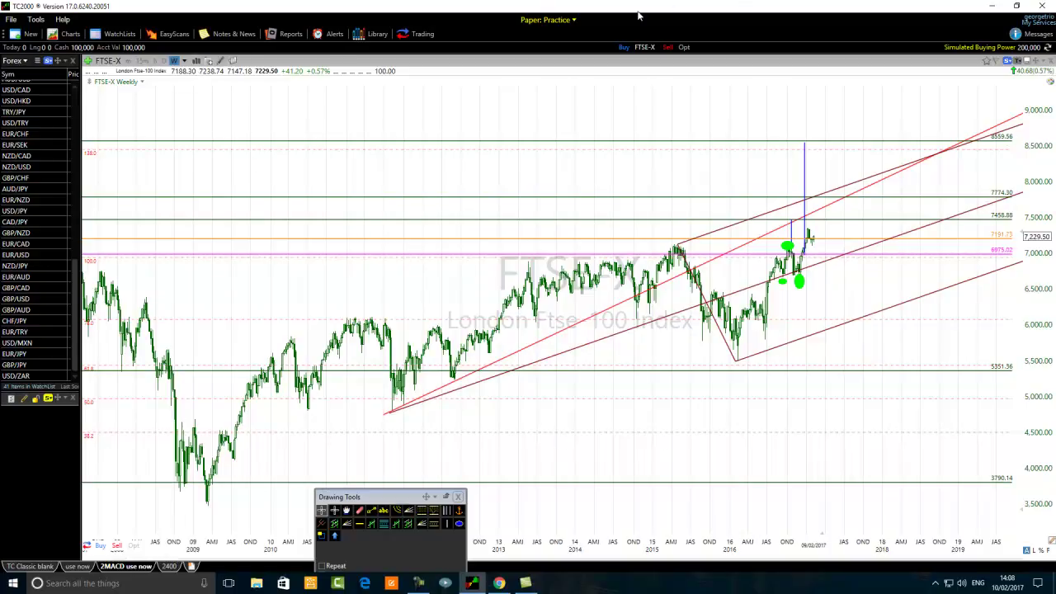
mouse_move(1000, 582)
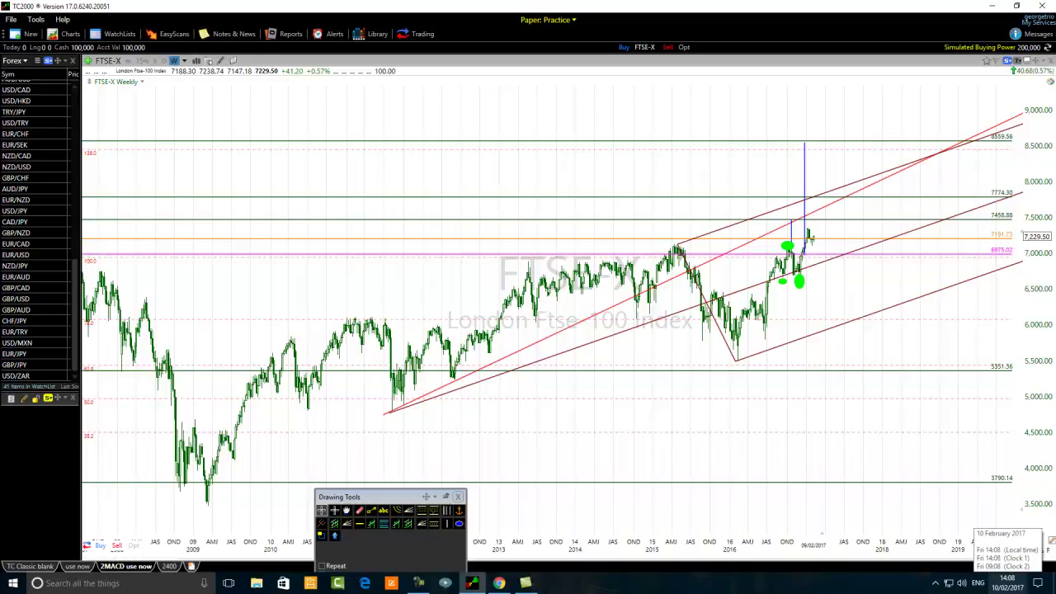
Switch the chart to the Monthly timeframe, focused on price action from 2011 to early 2017
left_click(186, 61)
left_click(152, 290)
scroll(583, 357, "up", 5)
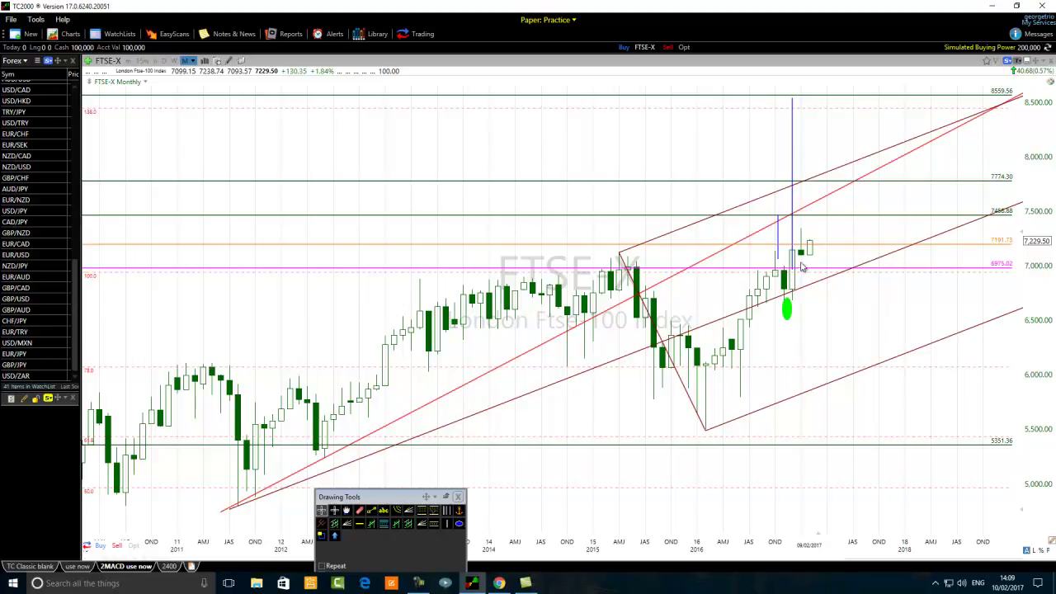
Examine the latest monthly candles against the 7191.73 level, the red trend line and the pitchfork starting at the 2011 low
mouse_move(813, 249)
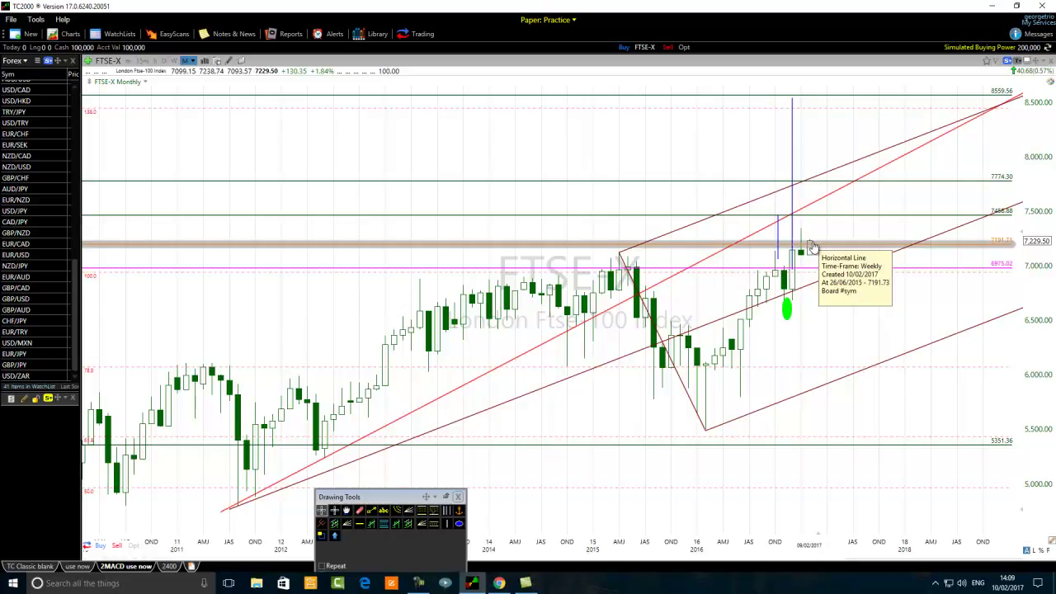
mouse_move(828, 221)
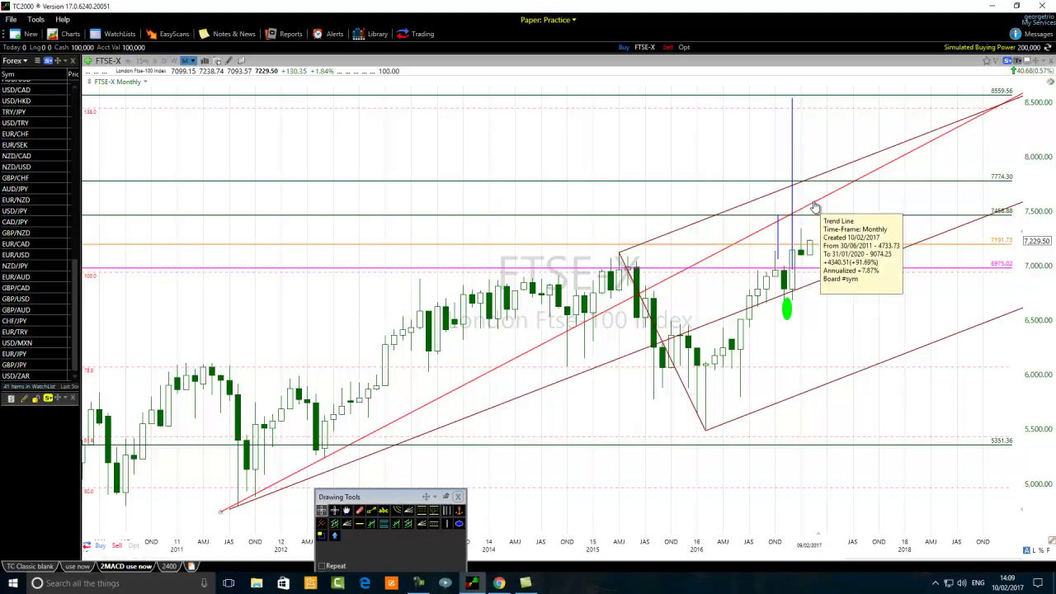
scroll(386, 375, "down", 3)
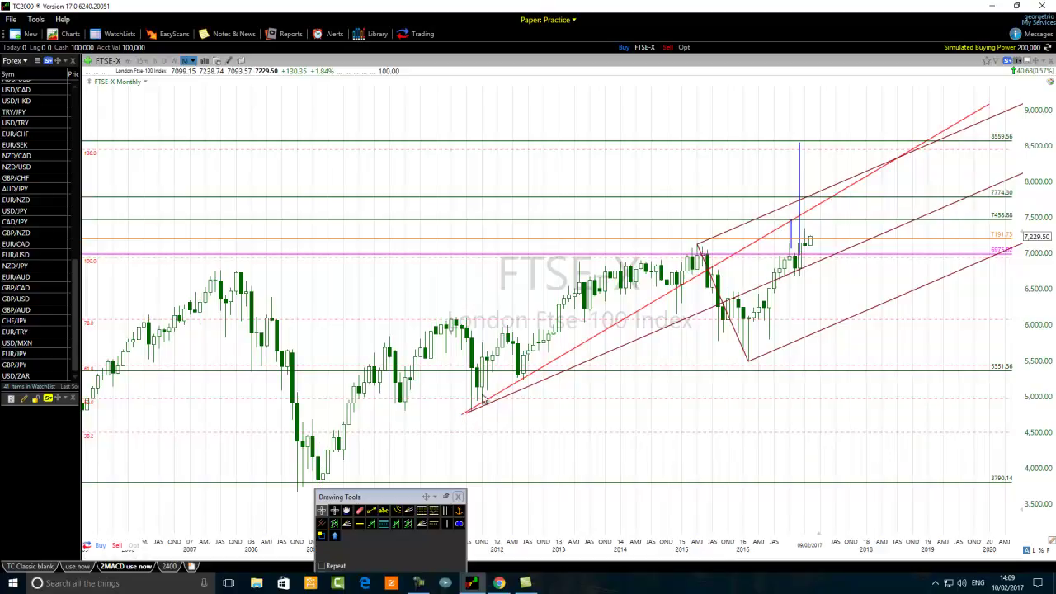
mouse_move(477, 411)
mouse_move(525, 387)
scroll(620, 347, "up", 3)
mouse_move(566, 371)
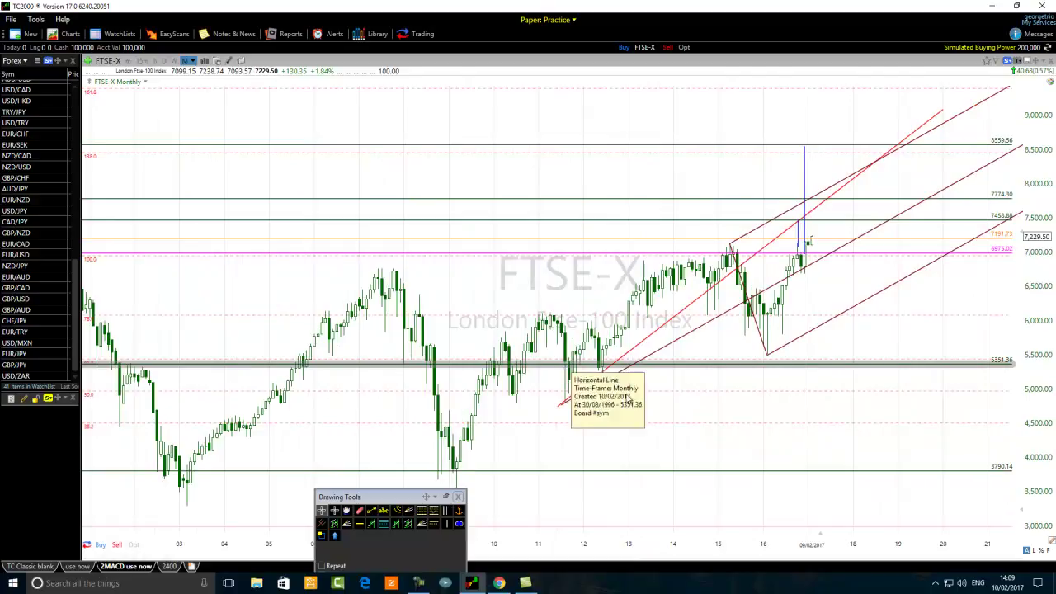
scroll(424, 412, "down", 2)
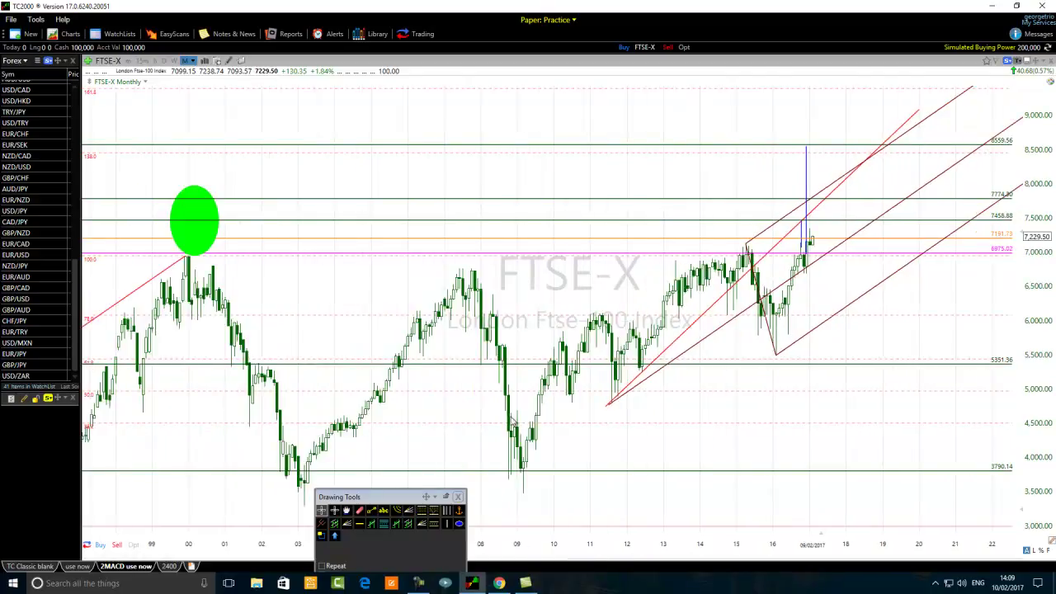
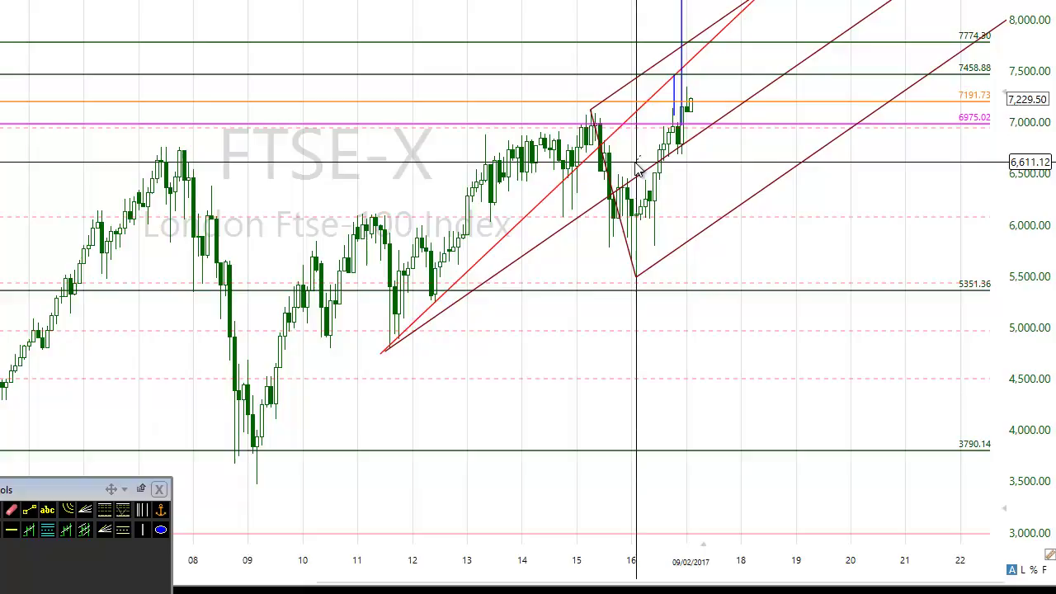
Mark the 2011 low, the 2015 peak and the early 2016 low with green ellipses
left_click(160, 530)
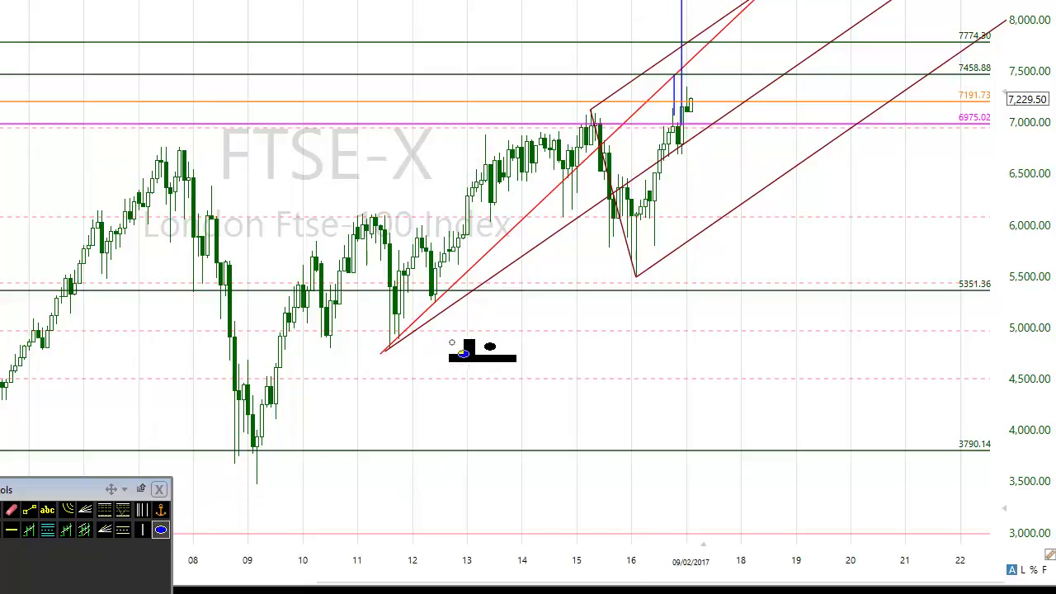
left_click_drag(372, 342, 417, 380)
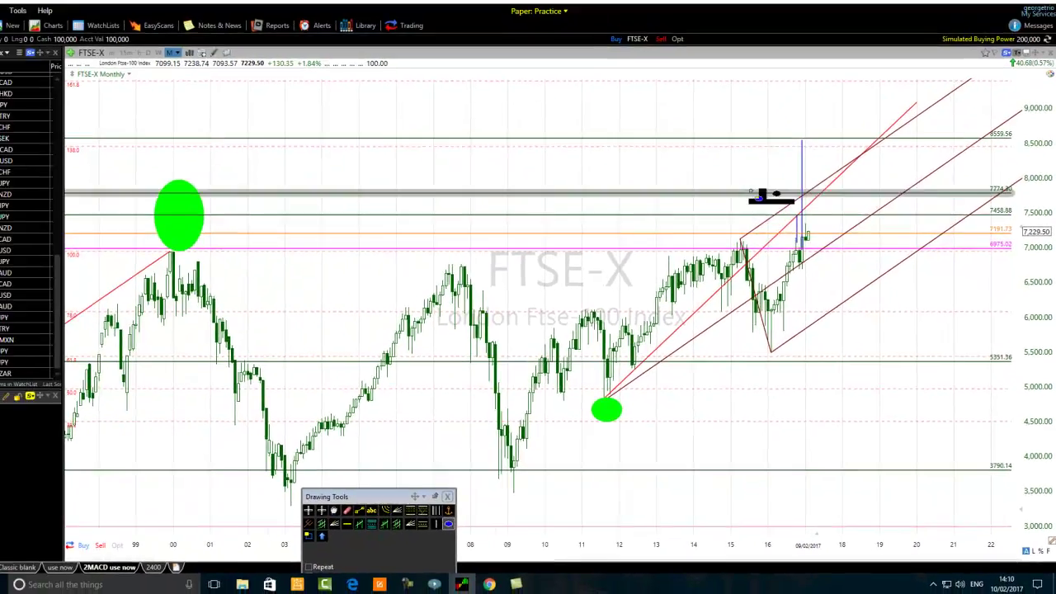
left_click_drag(651, 38, 578, 134)
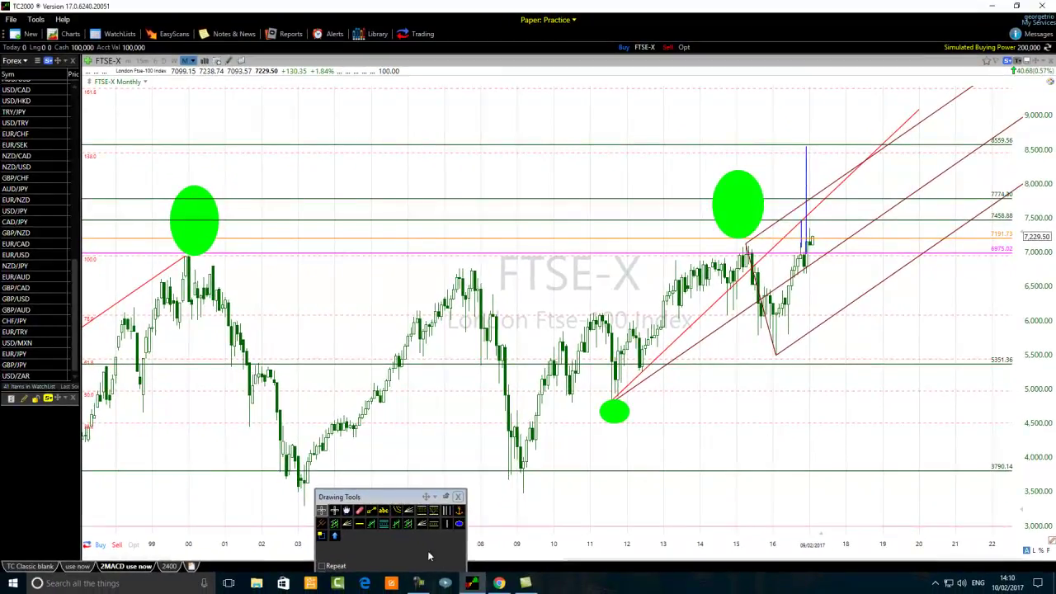
left_click(458, 523)
left_click_drag(809, 347, 758, 376)
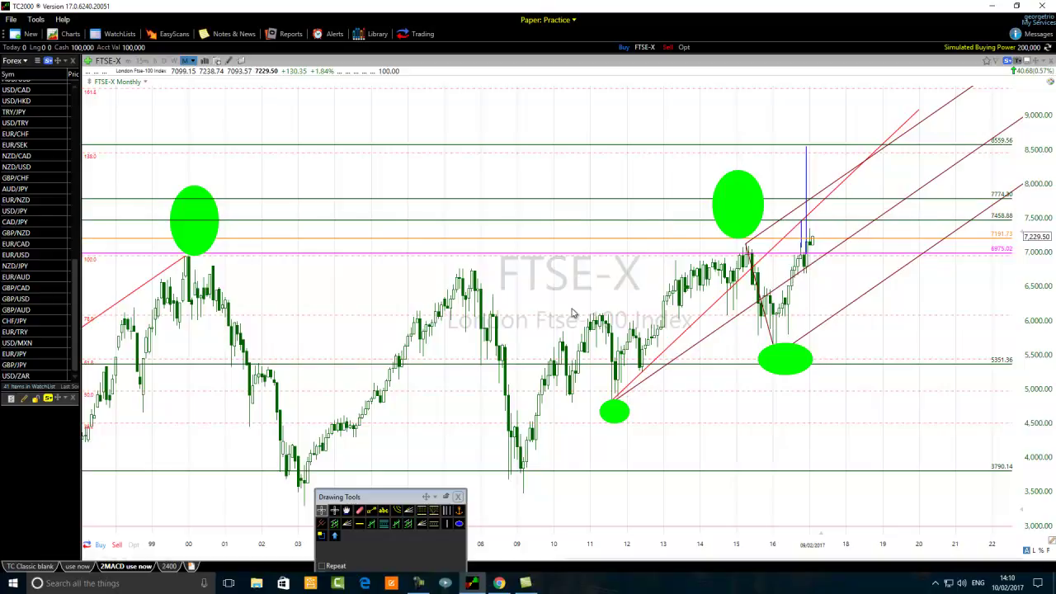
Examine the monthly pitchfork between the marked swing points, its median line and the upside levels at 7458.88 and 7774.30
scroll(561, 315, "up", 3)
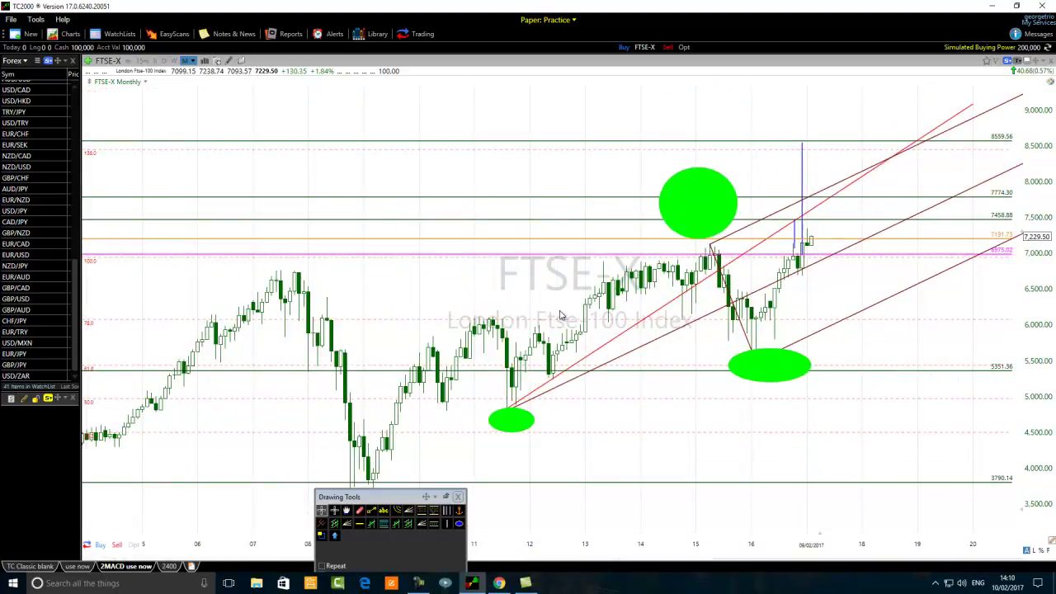
scroll(561, 314, "down", 2)
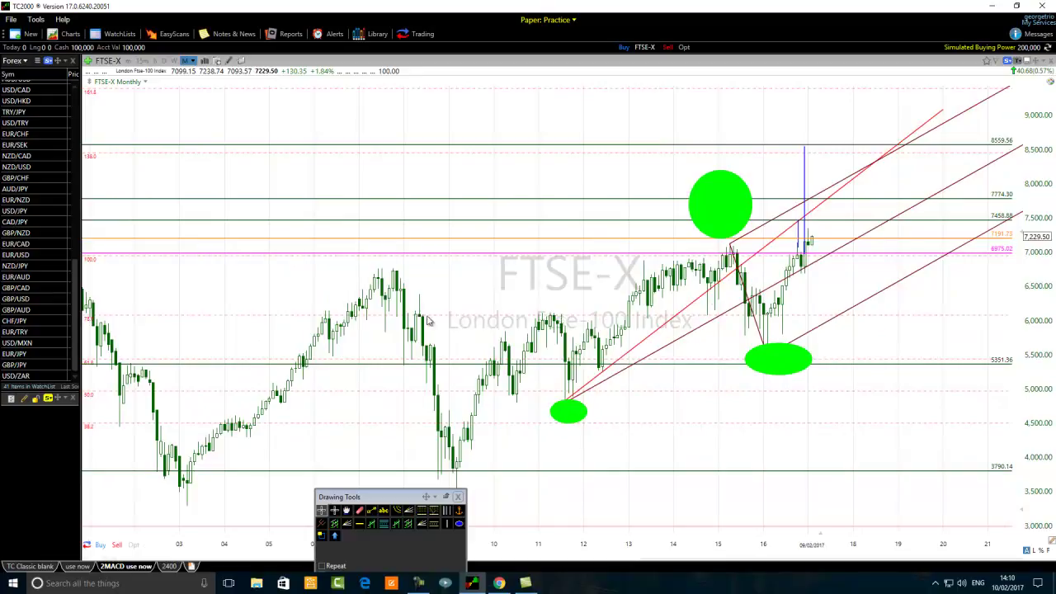
scroll(427, 325, "down", 2)
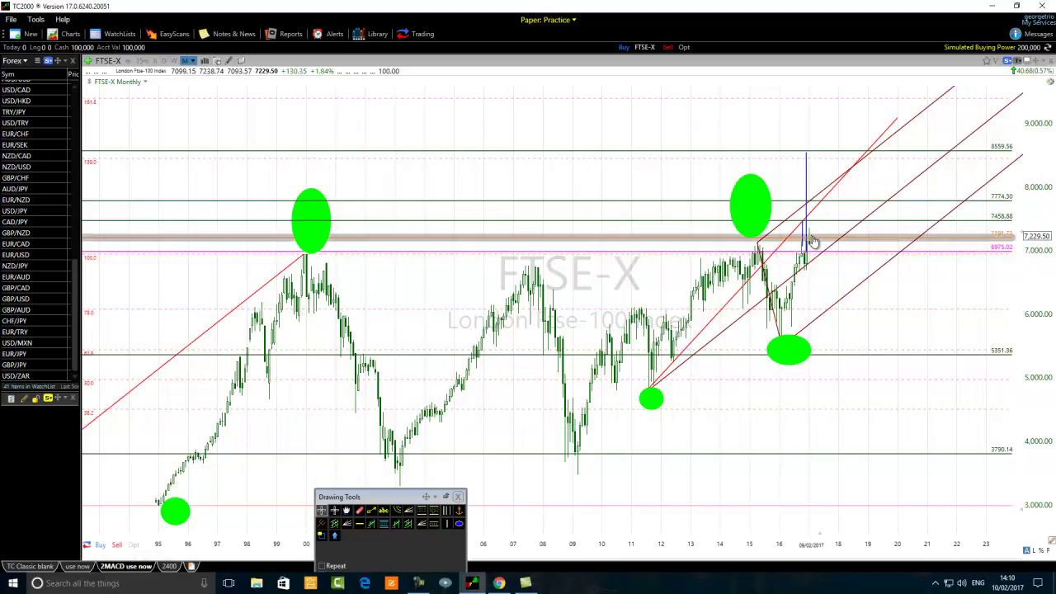
scroll(766, 271, "up", 2)
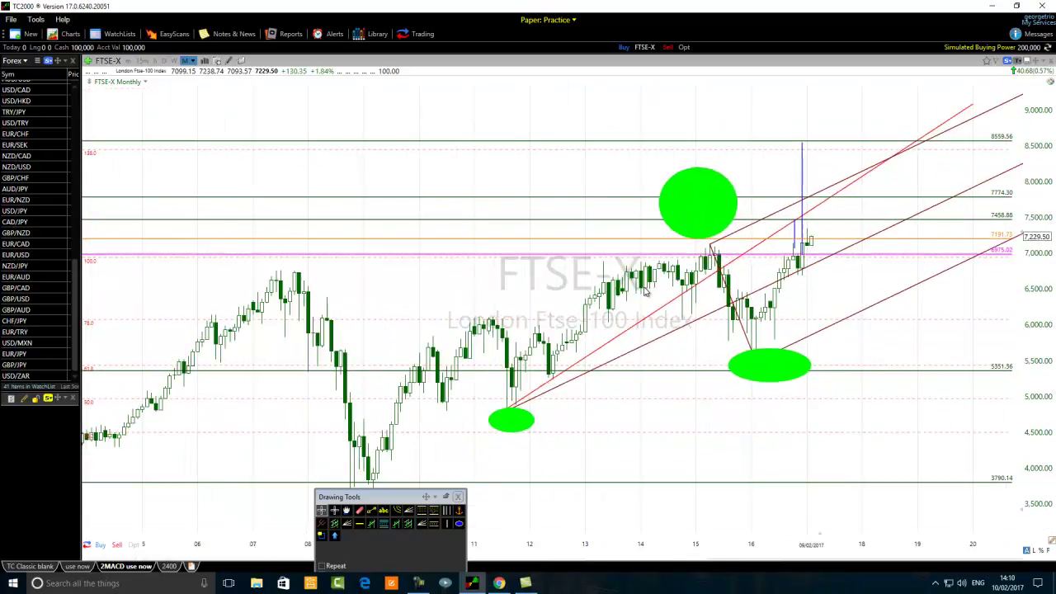
scroll(647, 289, "up", 2)
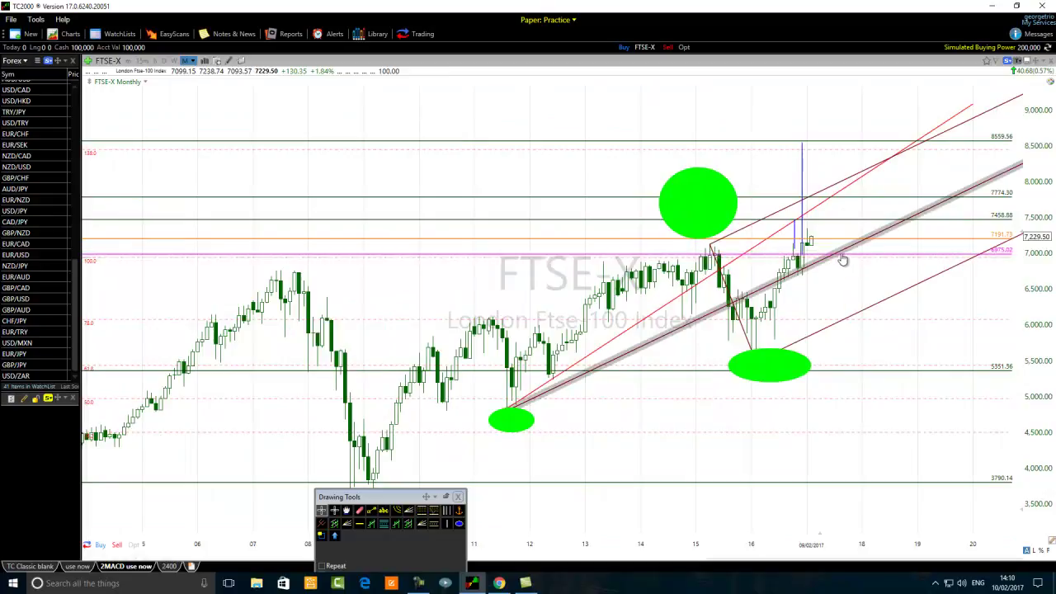
mouse_move(843, 260)
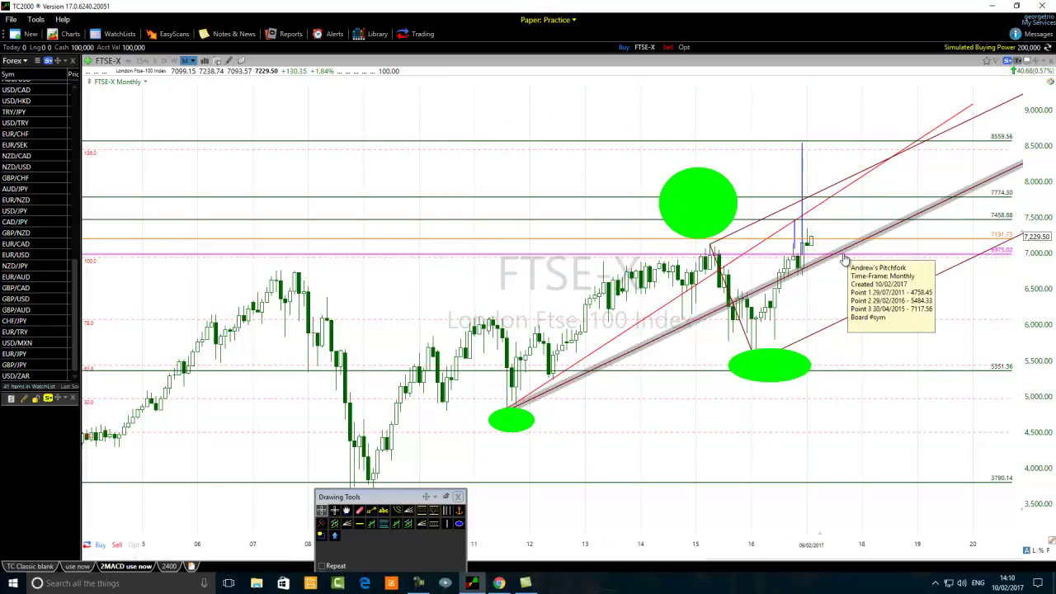
scroll(843, 260, "down", 3)
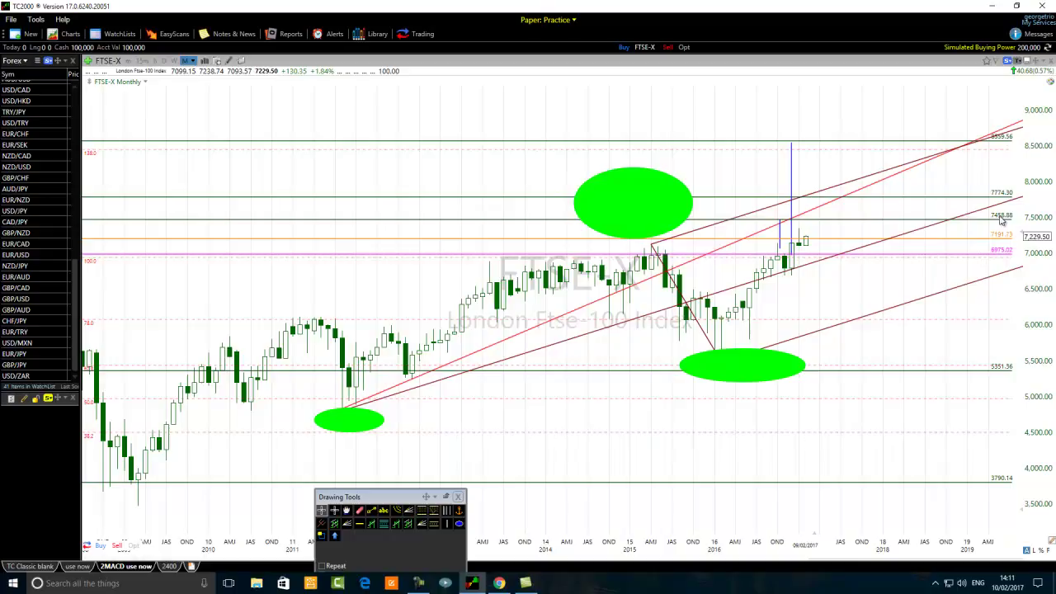
scroll(732, 359, "down", 3)
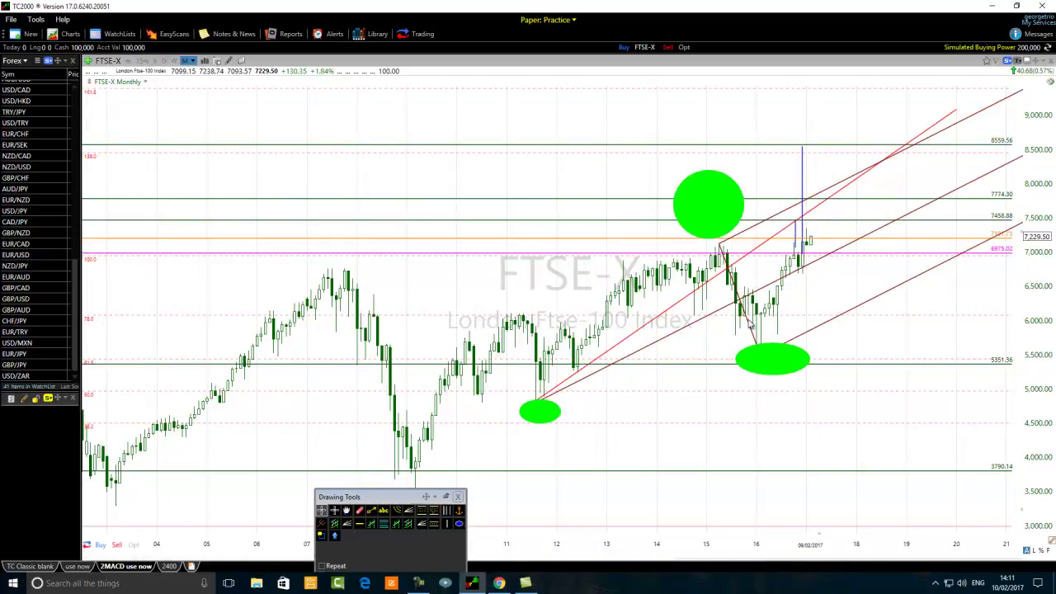
scroll(733, 359, "down", 5)
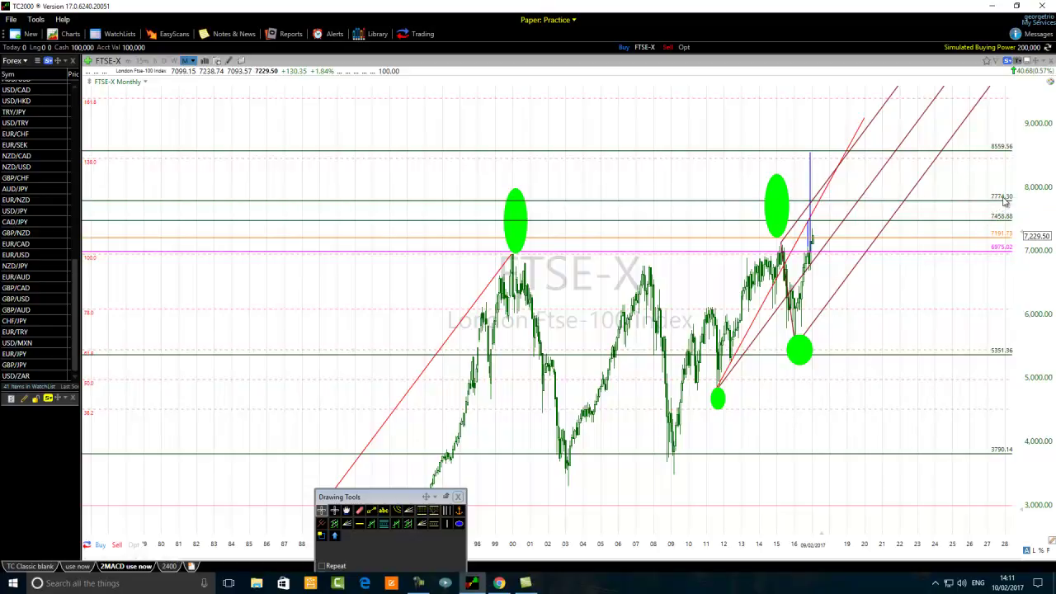
scroll(1005, 201, "up", 5)
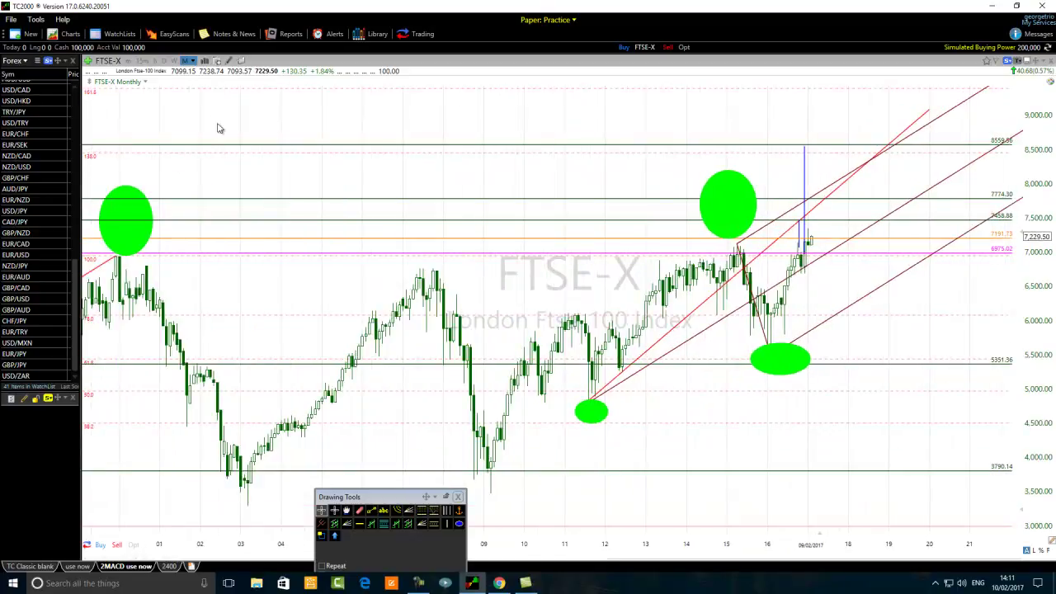
Switch the chart to the Daily timeframe, focused on price action from spring 2015 to early 2017
left_click(192, 61)
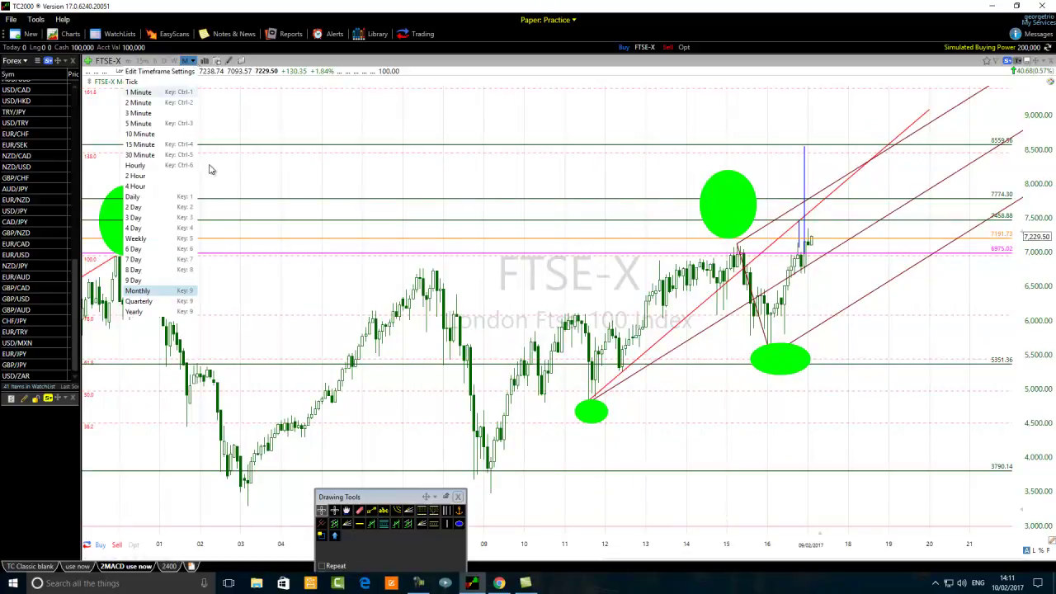
left_click(137, 200)
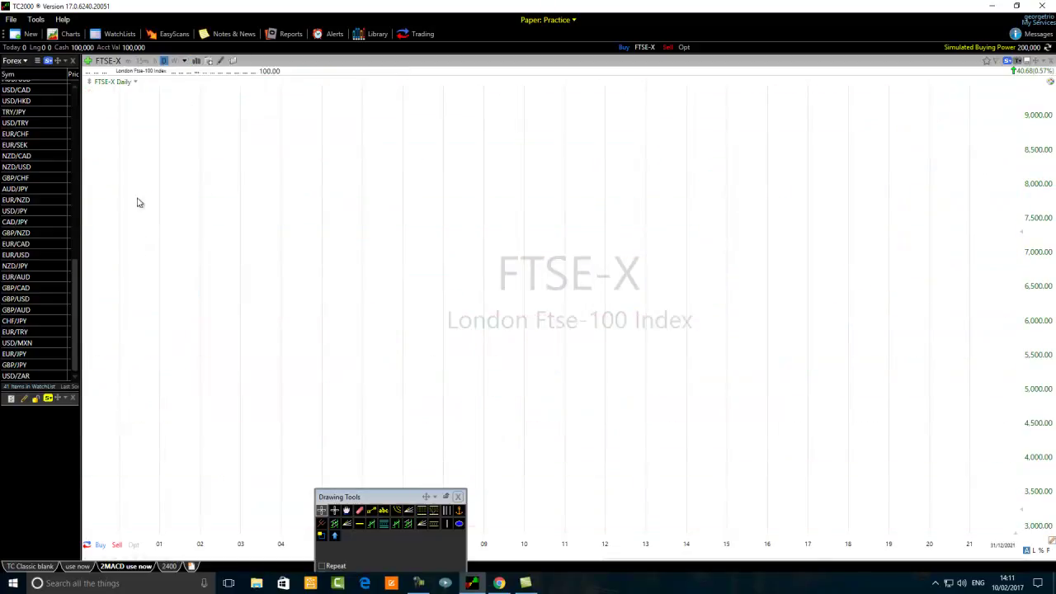
scroll(413, 330, "up", 4)
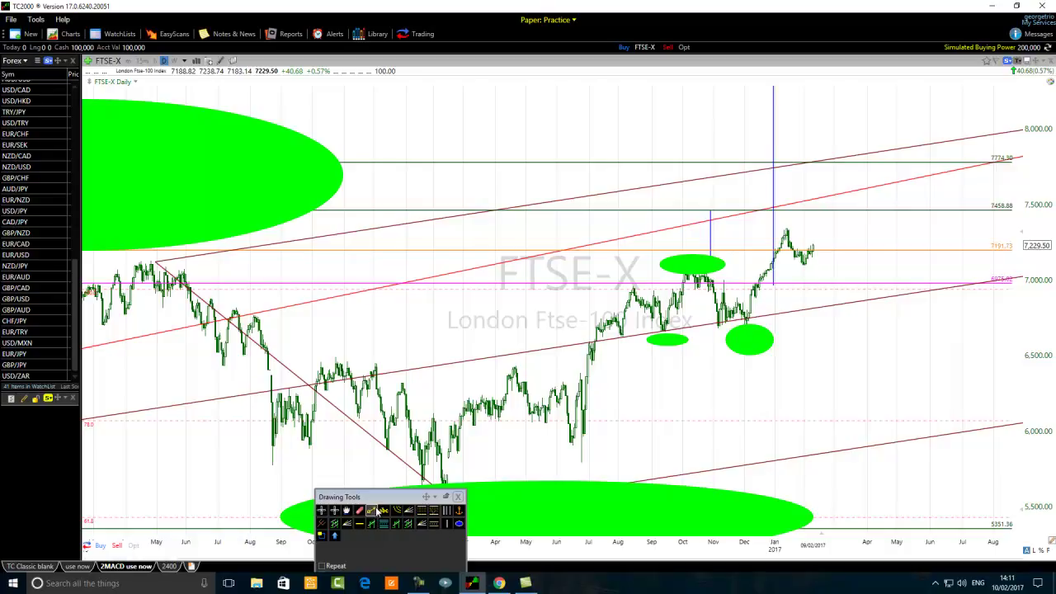
Move the drawing tools clear of the price action and draw a rising trend line from mid-2016 through the November and December 2016 lows
left_click_drag(385, 501, 80, 463)
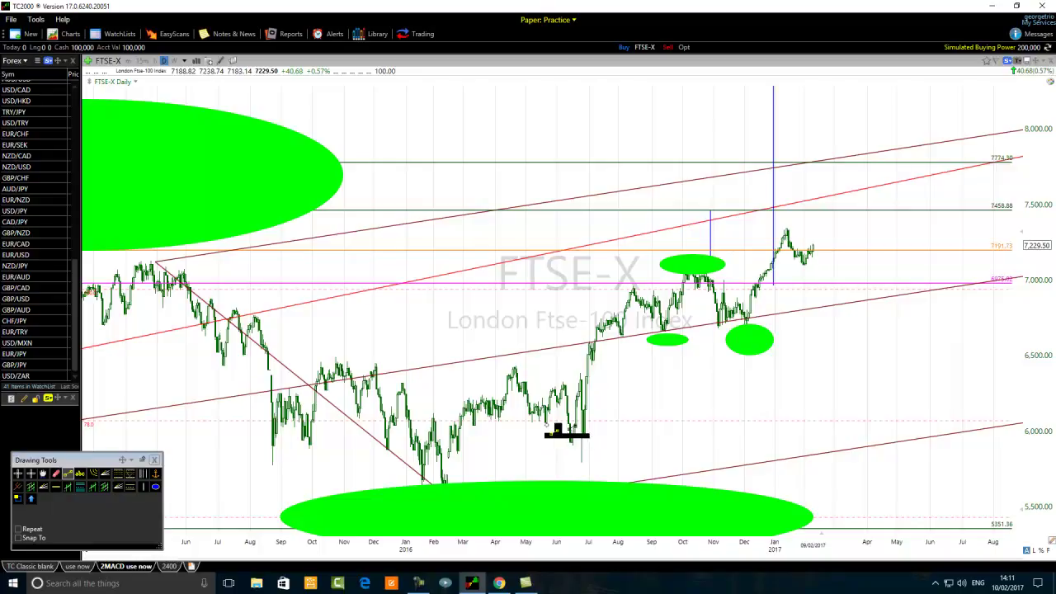
mouse_move(546, 425)
left_mouse_down()
mouse_move(707, 278)
mouse_move(768, 294)
mouse_move(1055, 175)
mouse_move(1012, 168)
left_mouse_up()
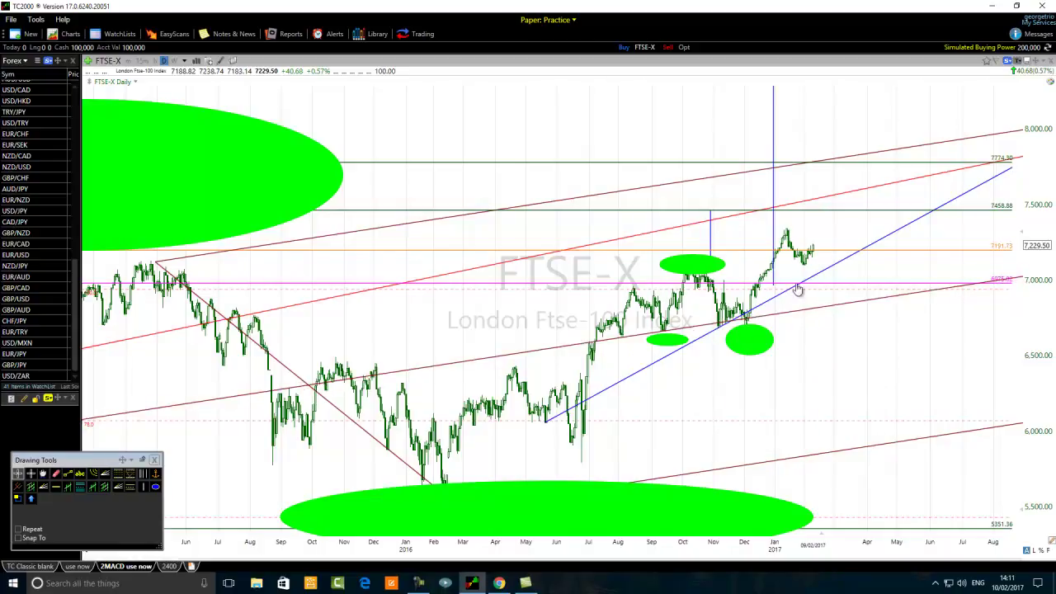
Draw two more rising trend lines roughly parallel to the first, one along the August and October 2016 highs, one through the September 2016 low
left_click(69, 475)
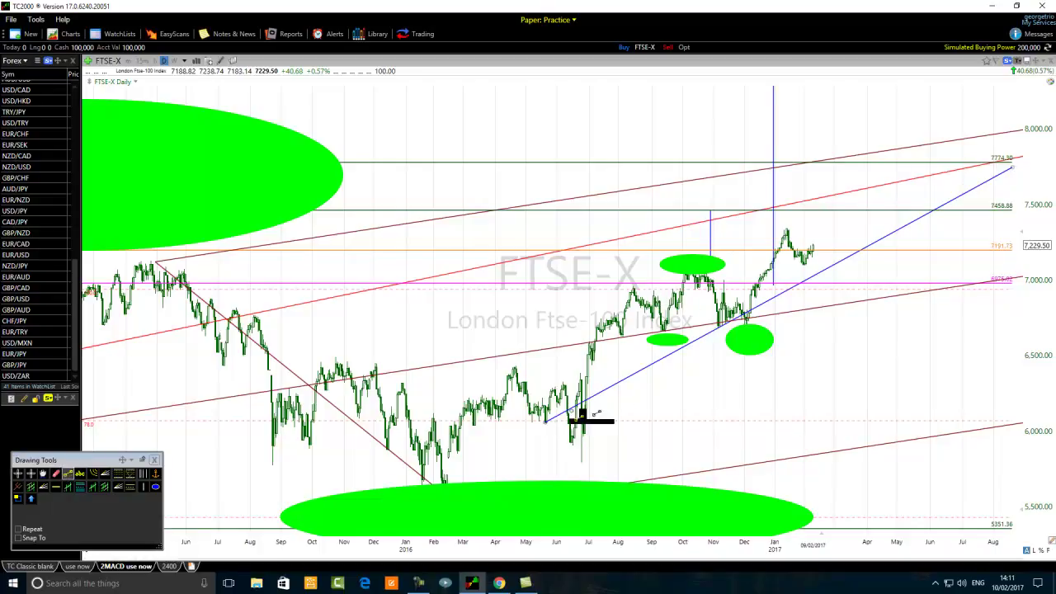
mouse_move(609, 302)
left_mouse_down()
mouse_move(701, 258)
mouse_move(1036, 48)
mouse_move(1009, 58)
mouse_move(997, 50)
mouse_move(1008, 50)
mouse_move(993, 61)
left_mouse_up()
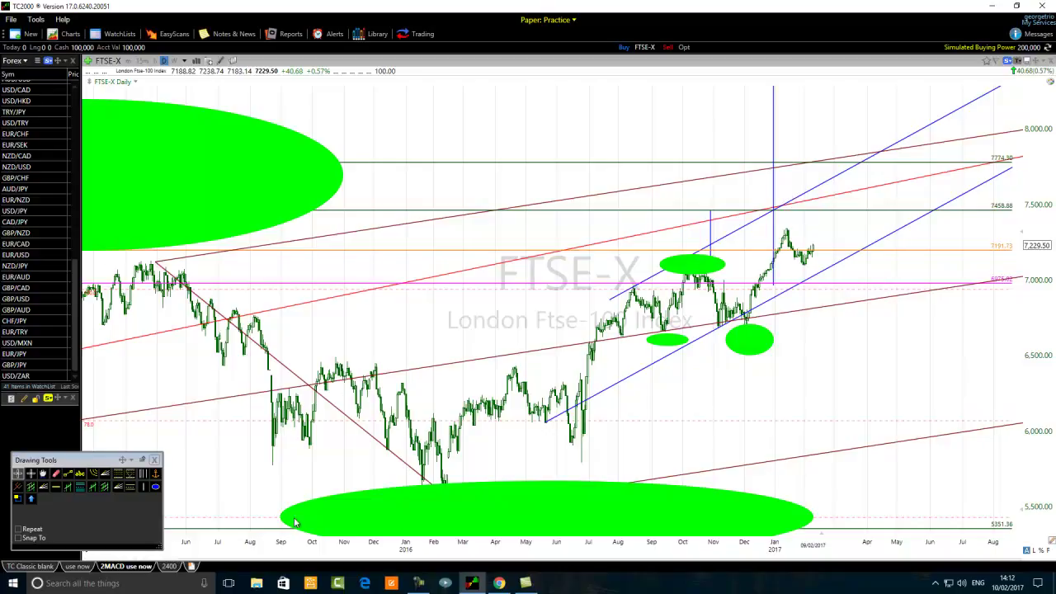
left_click(67, 474)
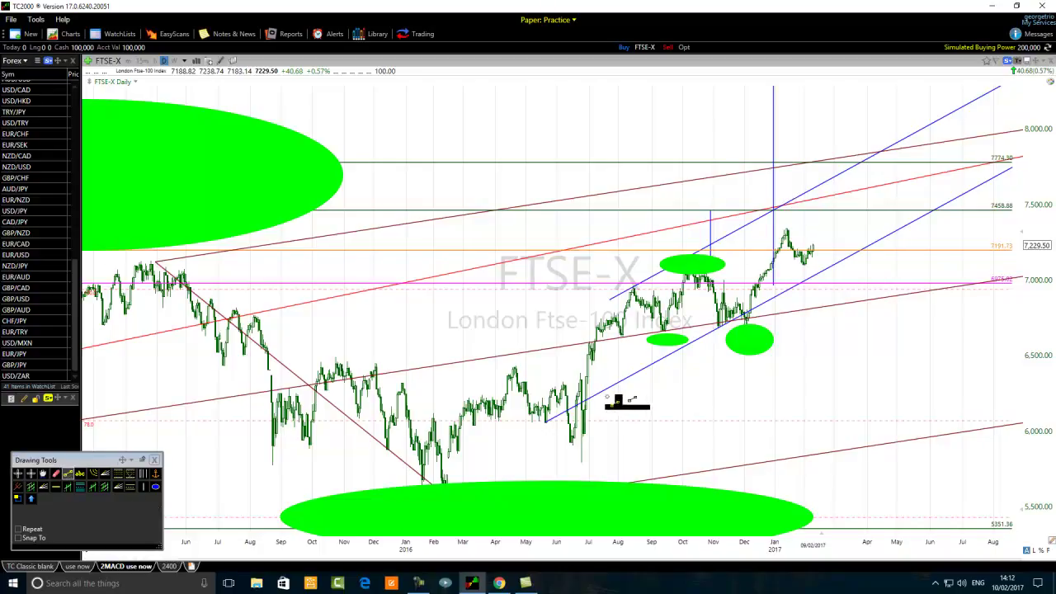
mouse_move(574, 382)
left_mouse_down()
mouse_move(736, 293)
mouse_move(908, 173)
mouse_move(1054, 107)
mouse_move(1054, 117)
left_mouse_up()
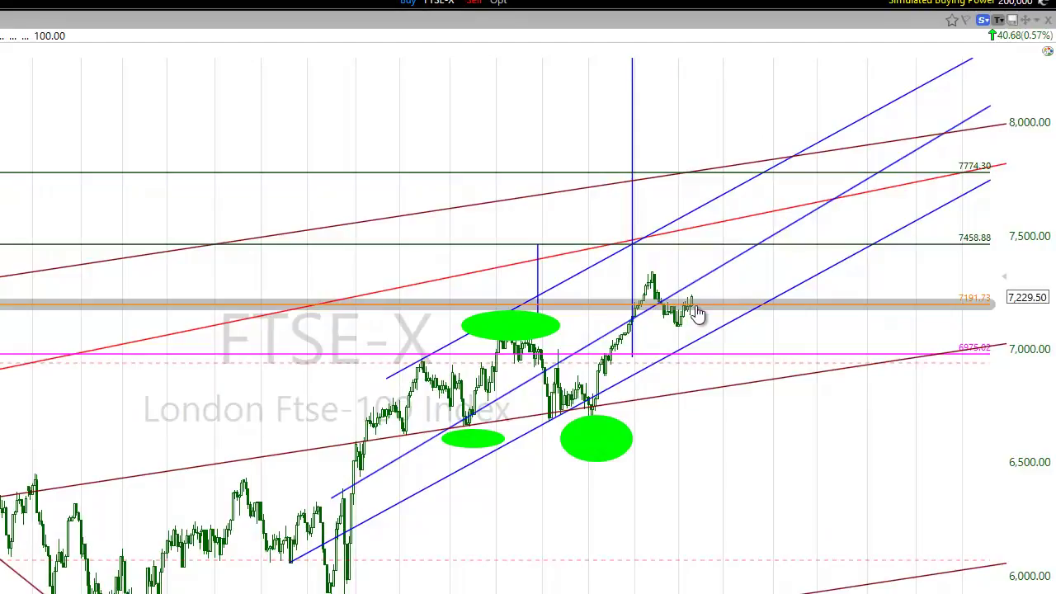
mouse_move(707, 281)
mouse_move(723, 314)
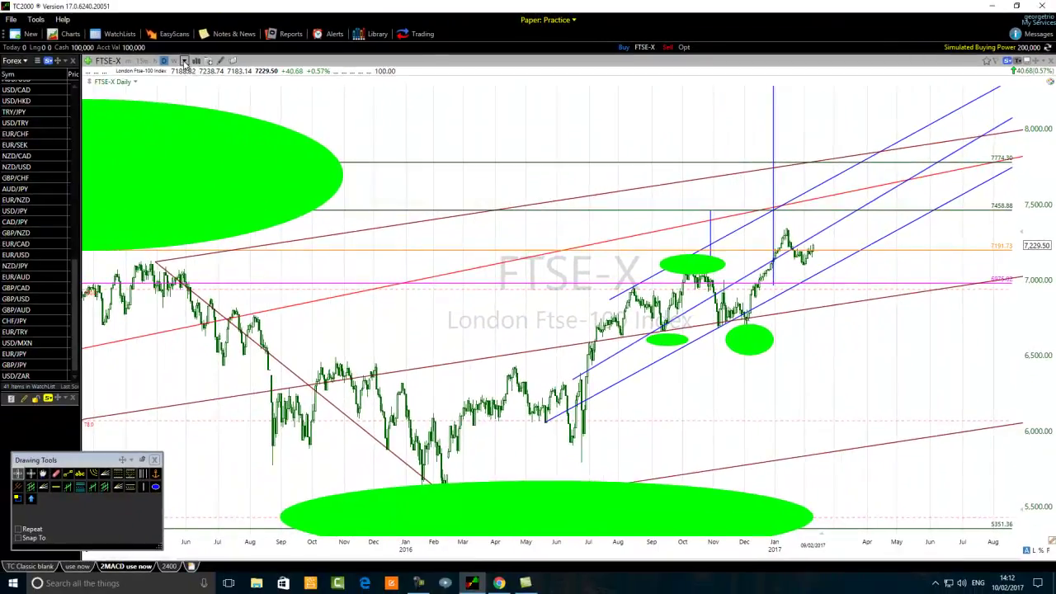
Switch the chart to the Yearly timeframe, focused on the candles from 1995 to 2017
left_click(185, 63)
left_click(140, 317)
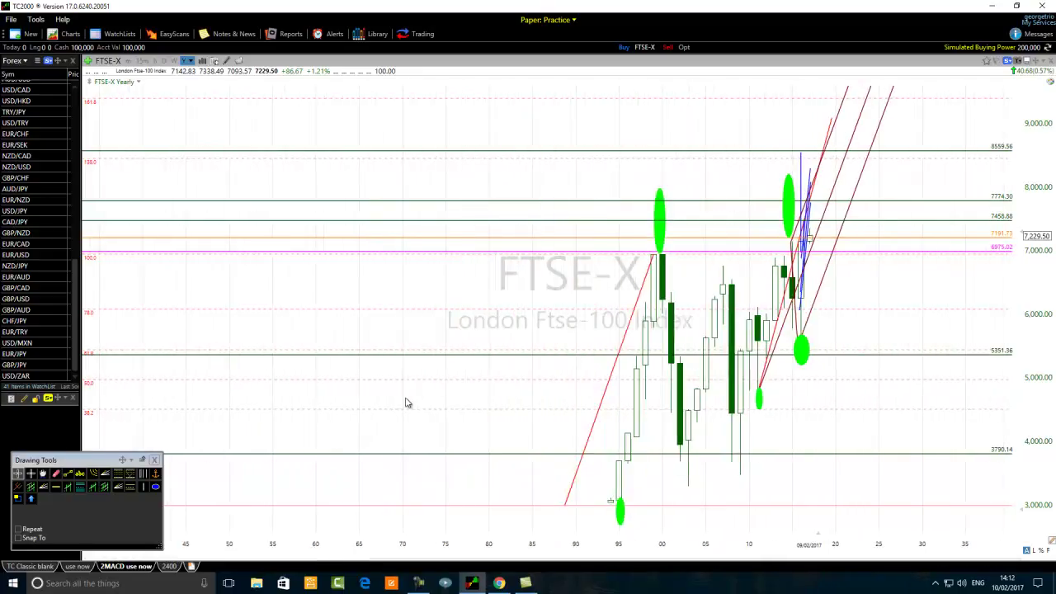
scroll(405, 403, "up", 5)
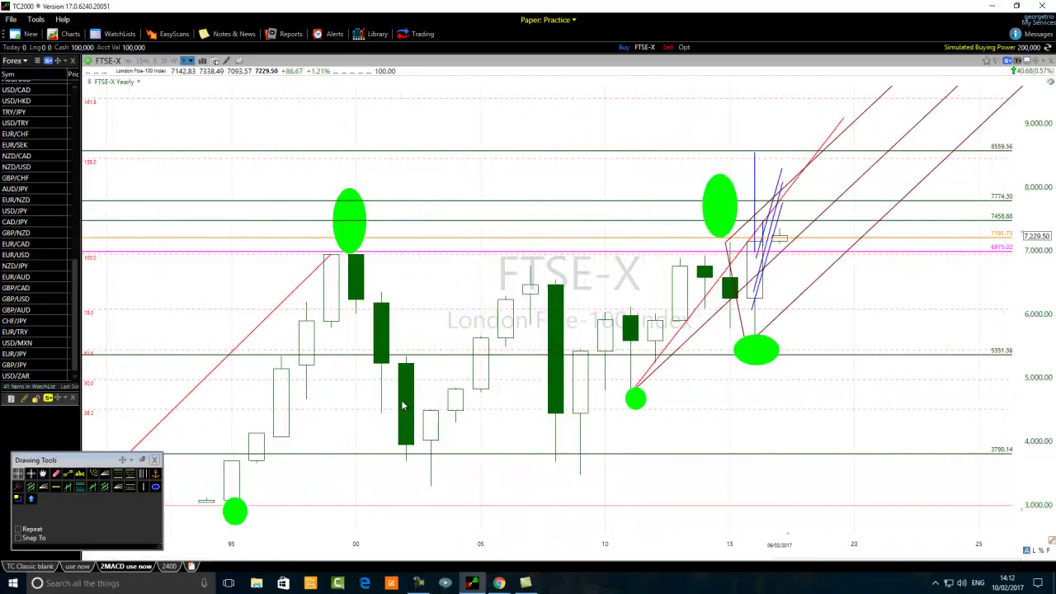
scroll(402, 405, "down", 1)
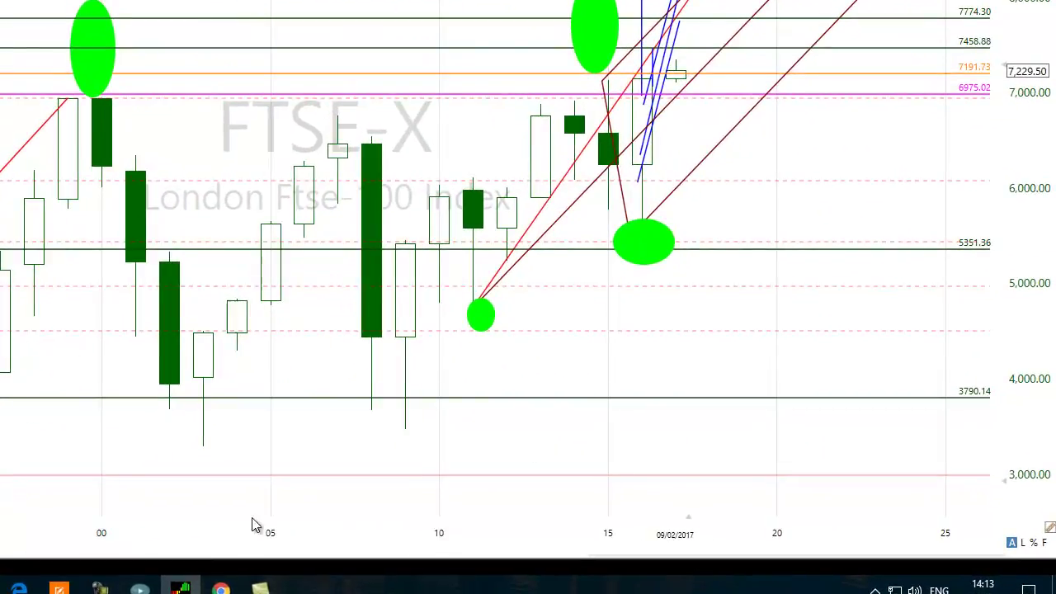
left_click(99, 586)
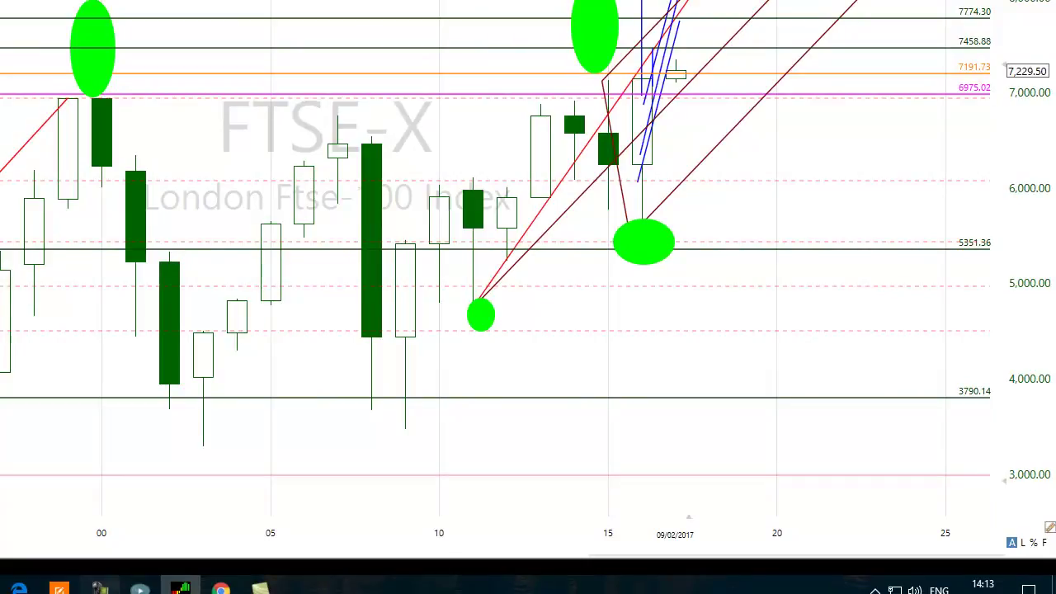